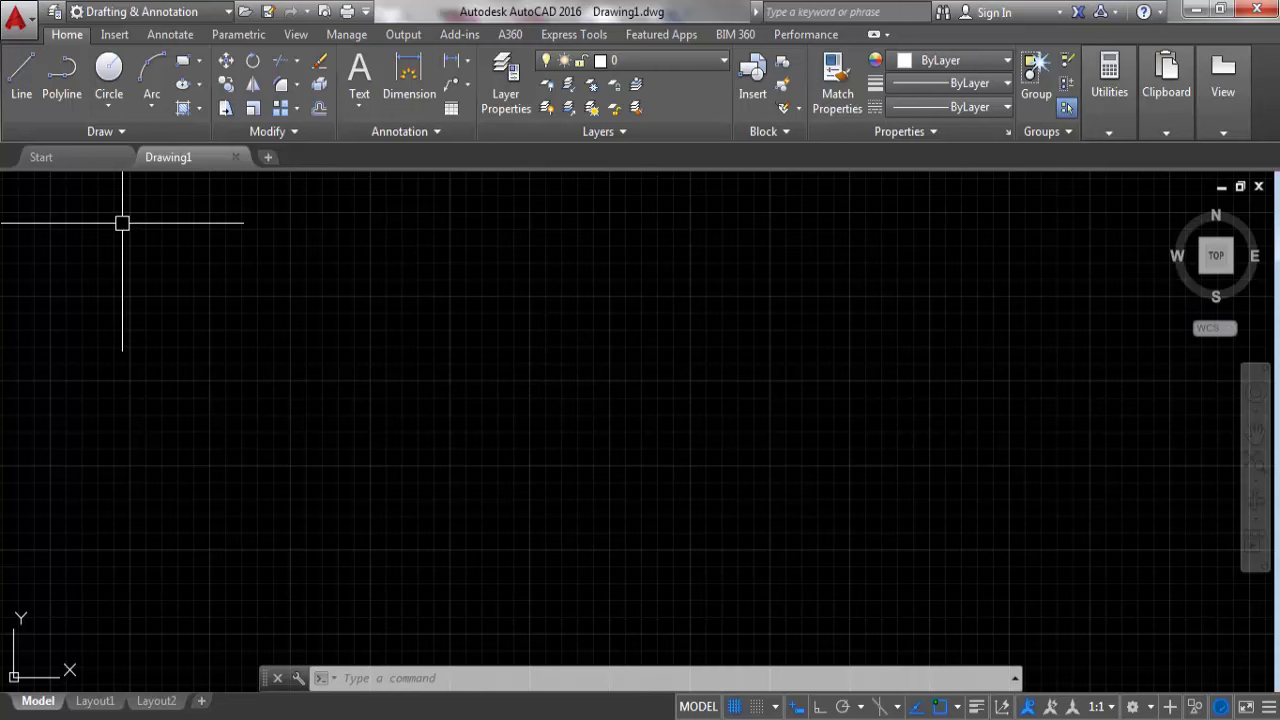
Step: Open Drawing Units from the application menu, then close it without changes
left_click(34, 28)
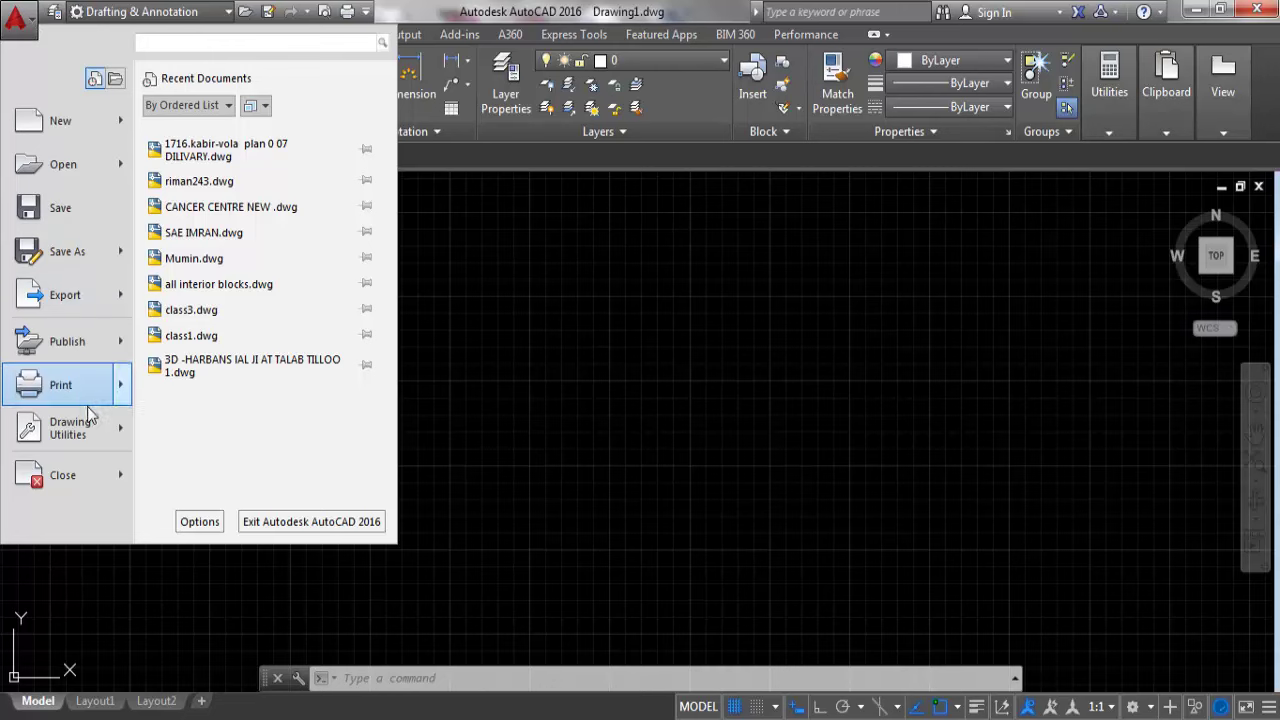
mouse_move(70, 428)
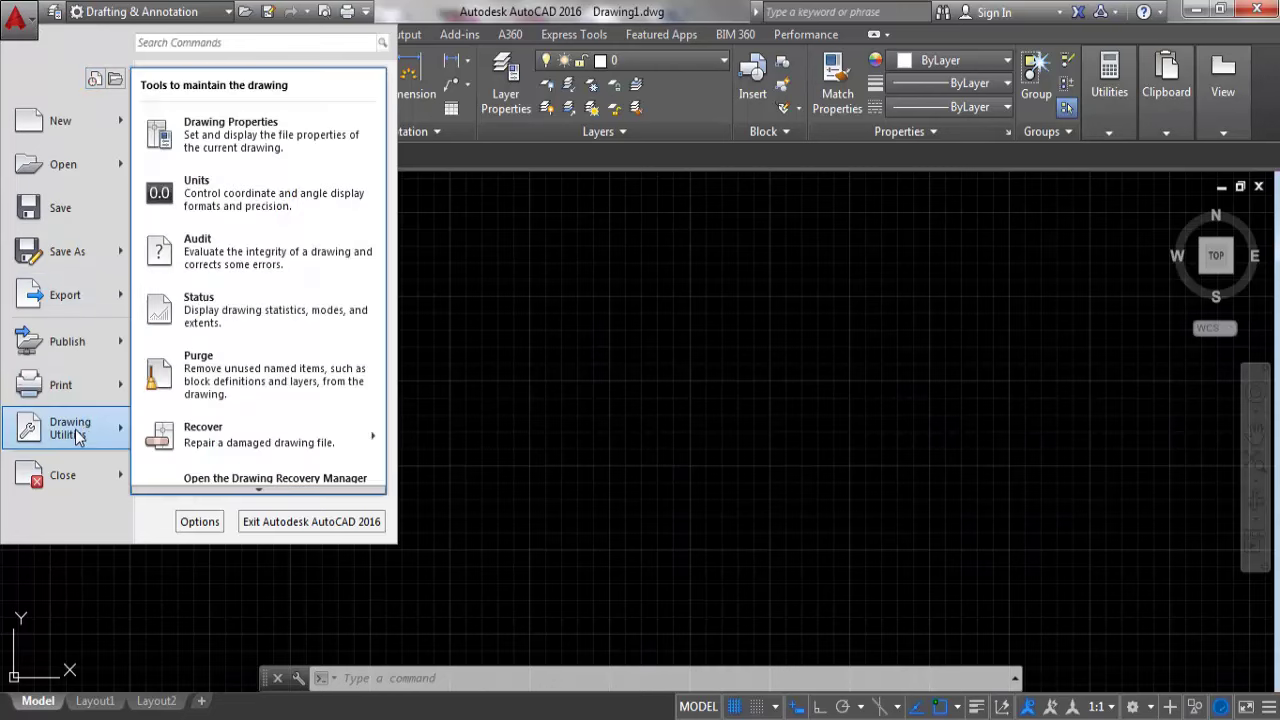
left_click(177, 192)
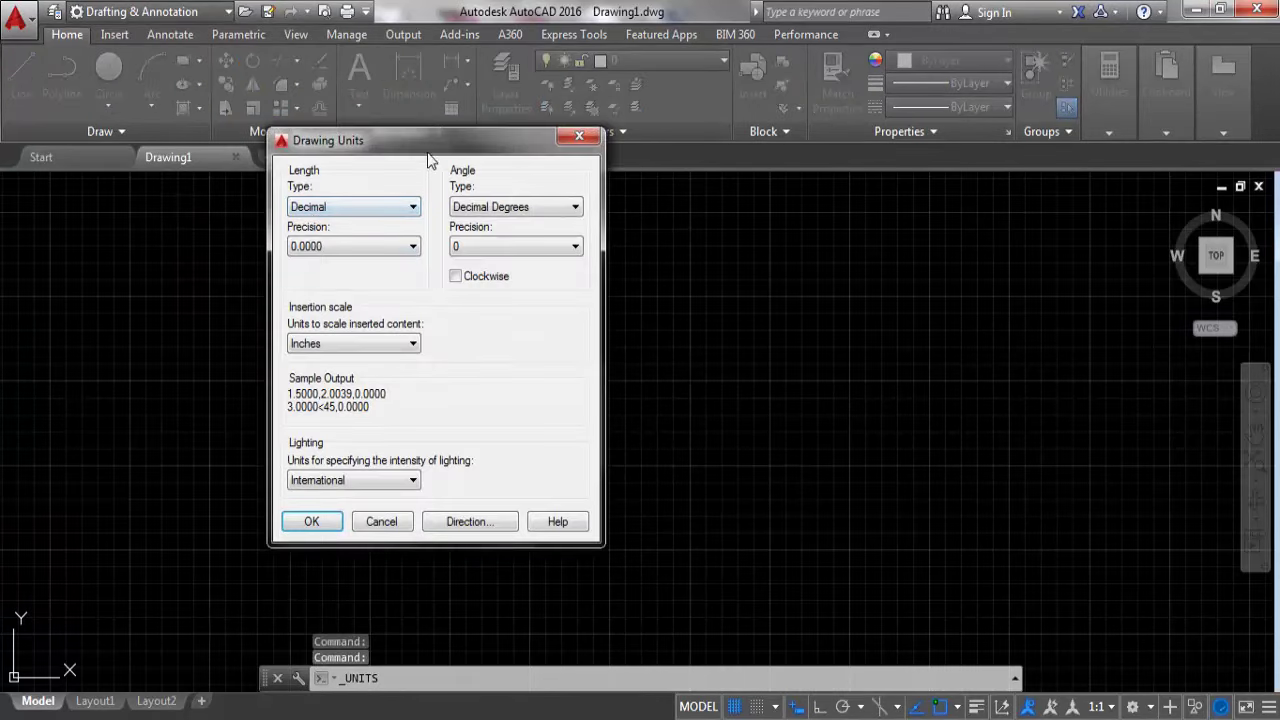
mouse_move(423, 150)
left_mouse_down()
mouse_move(365, 192)
mouse_move(400, 205)
mouse_move(448, 176)
left_mouse_up()
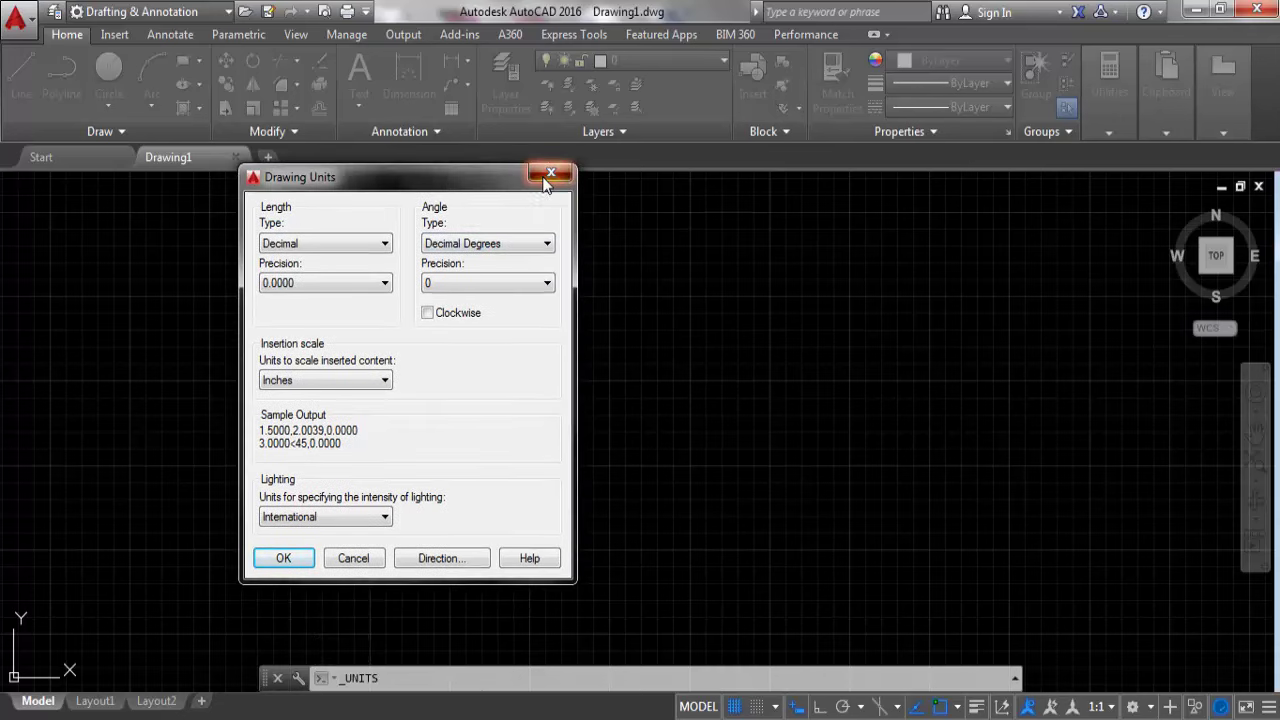
left_click(550, 175)
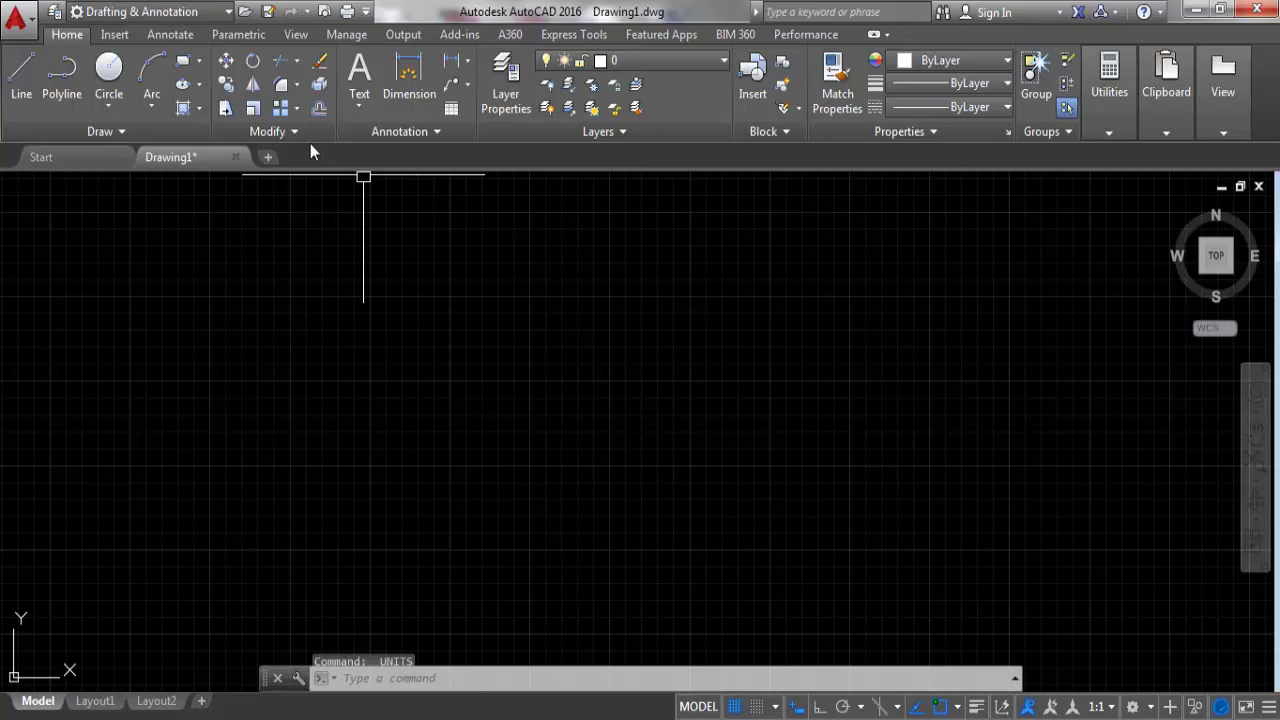
Step: Turn on the classic menu bar, then open and dismiss Format > Units
left_click(366, 12)
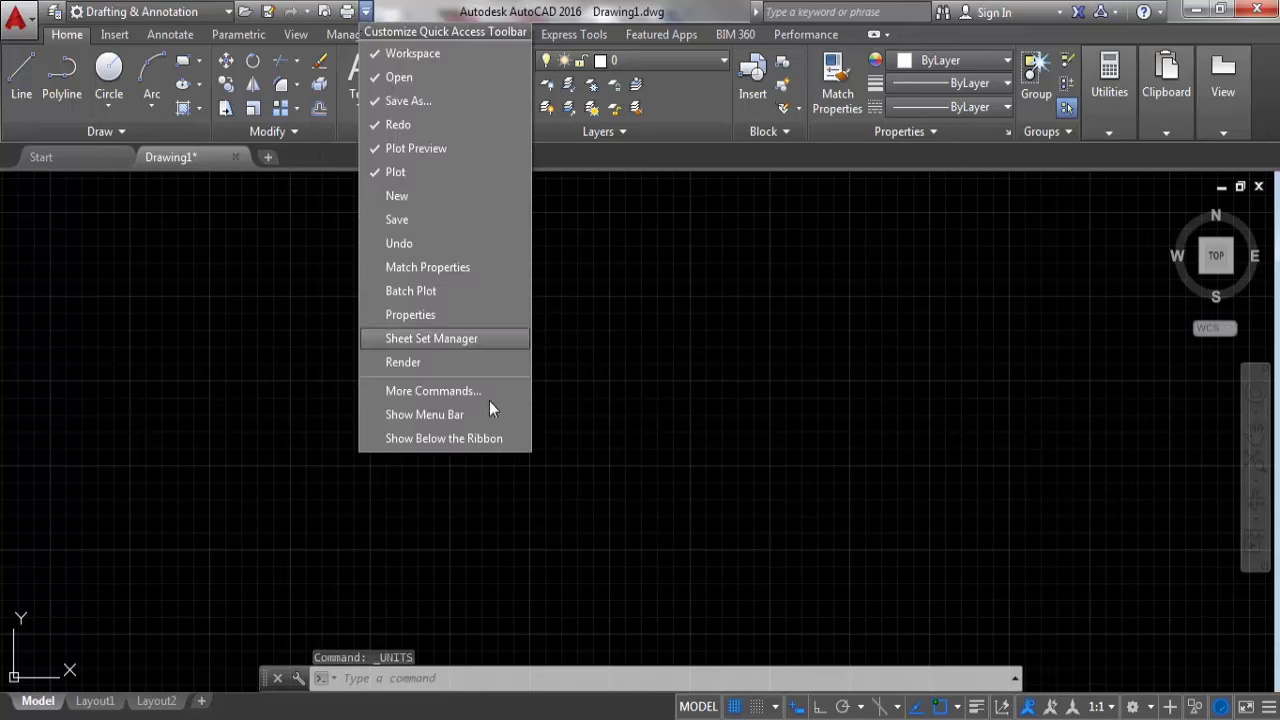
left_click(436, 413)
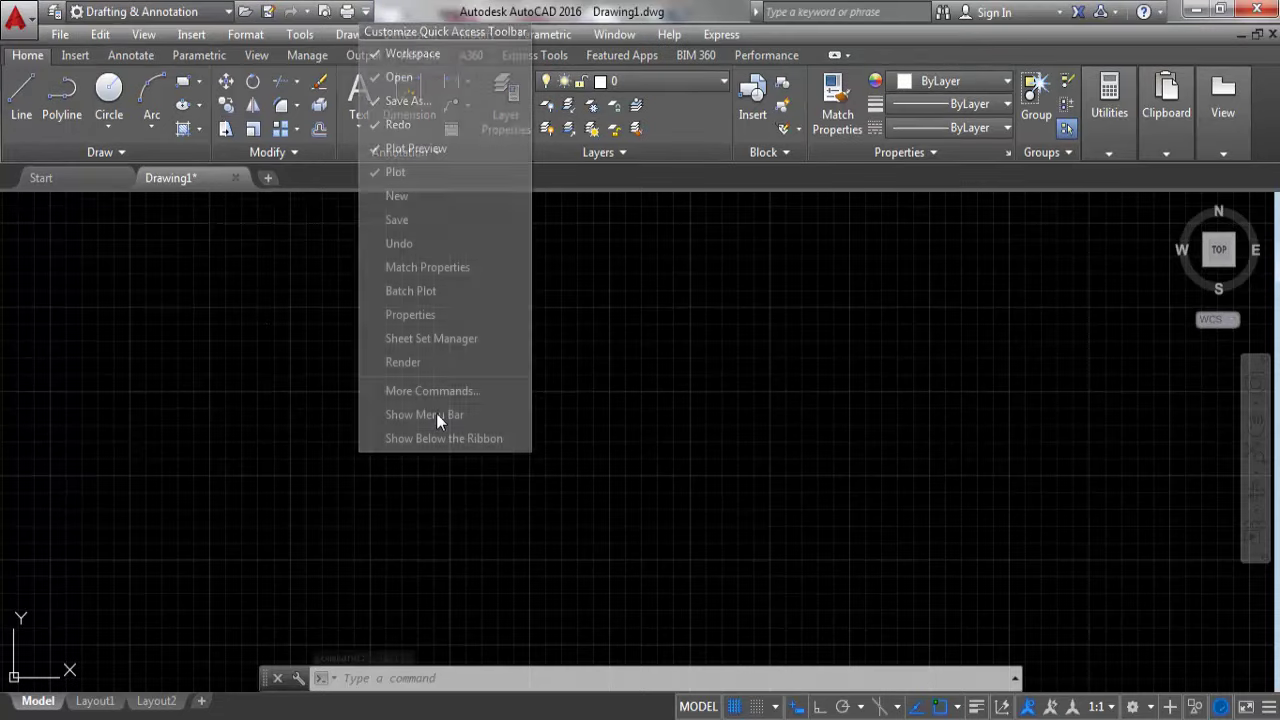
left_click(241, 36)
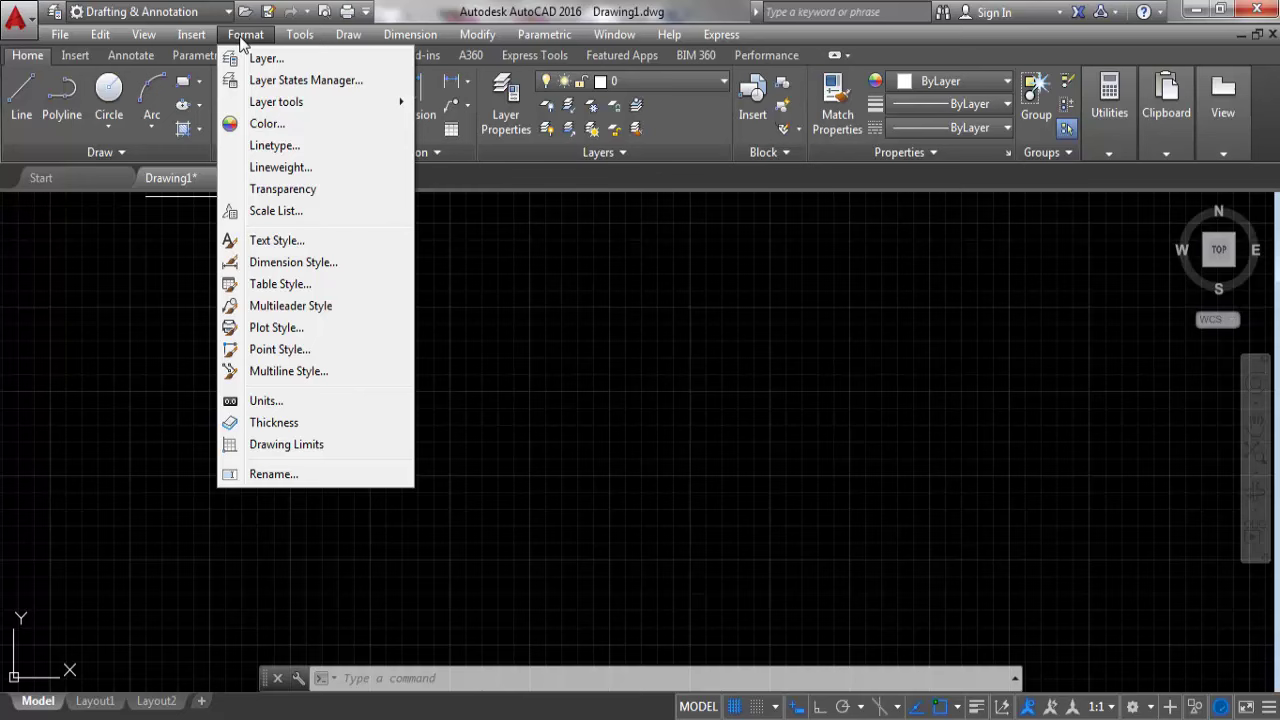
left_click(268, 401)
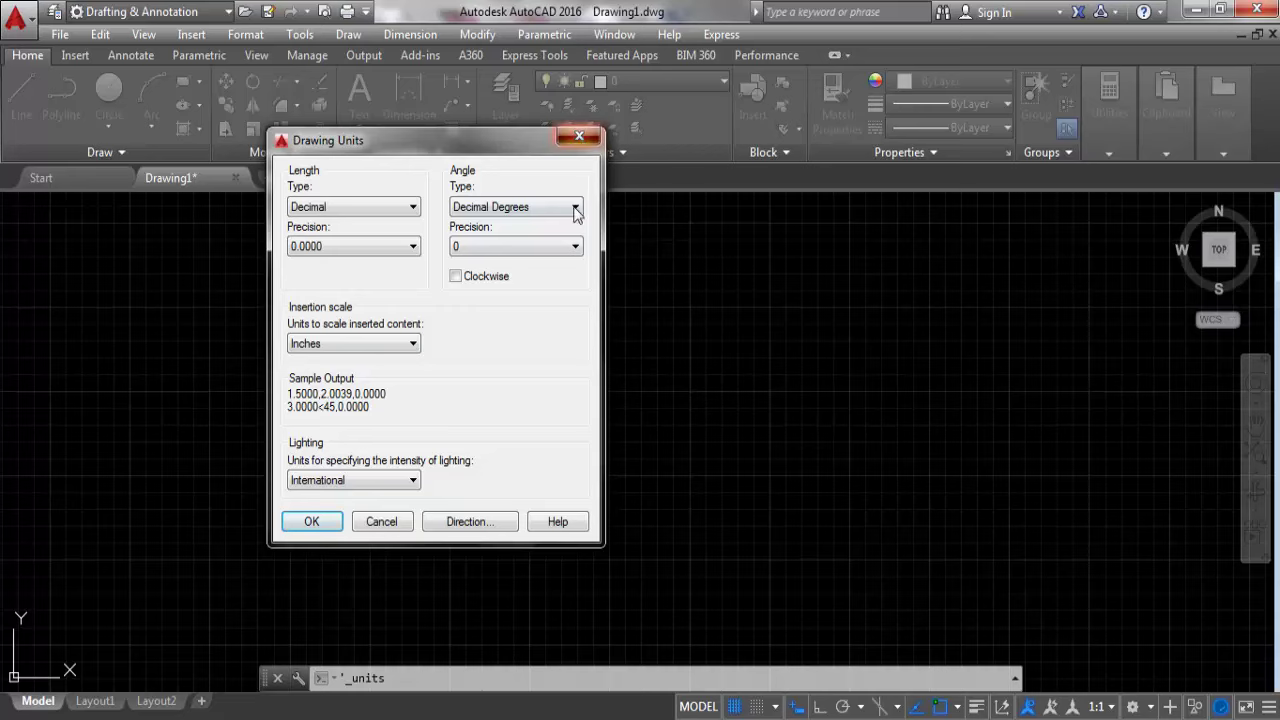
key("Return")
Step: Use UN to set Engineering length type, 0'-0.00" precision and Inches insertion scale
type("u")
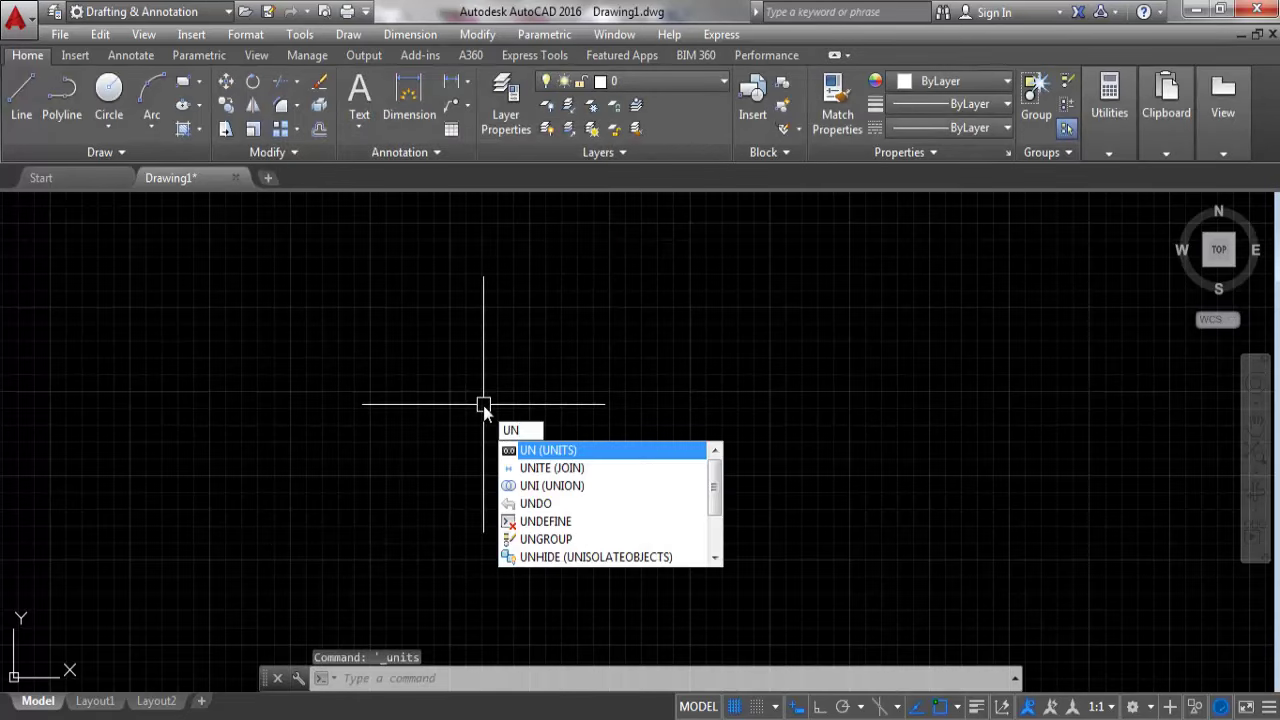
key("Return")
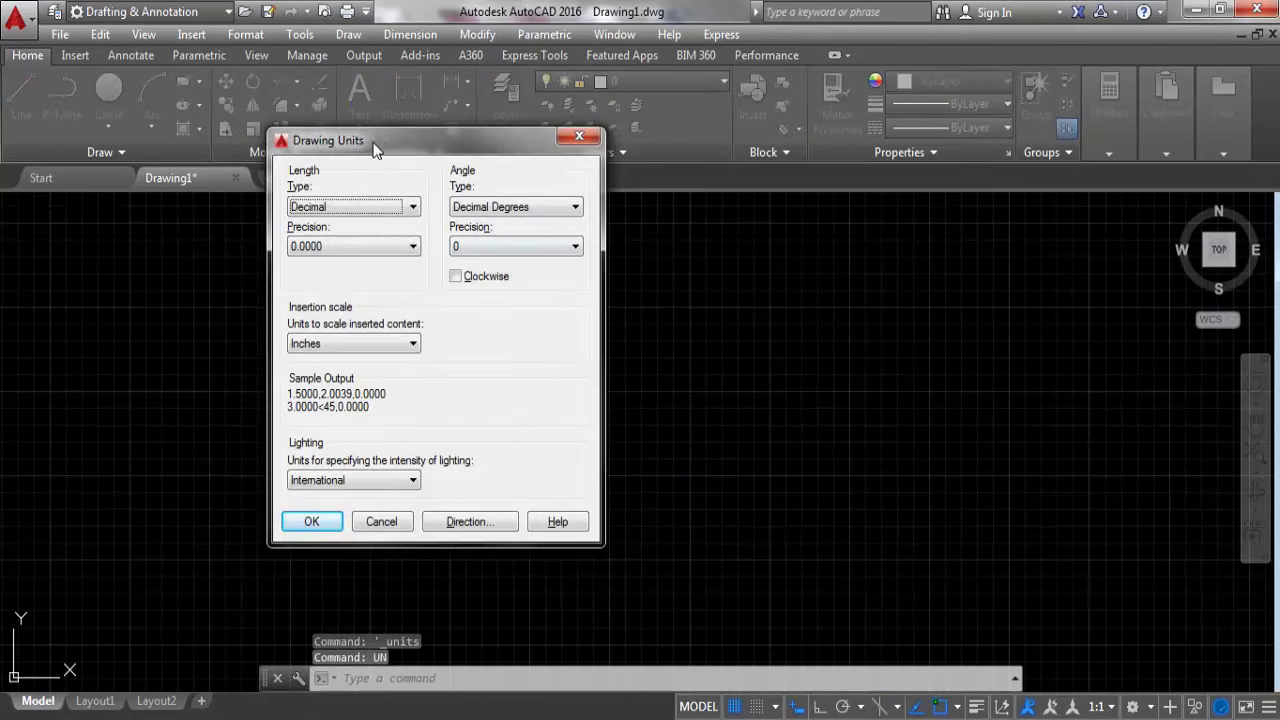
left_click_drag(375, 148, 351, 158)
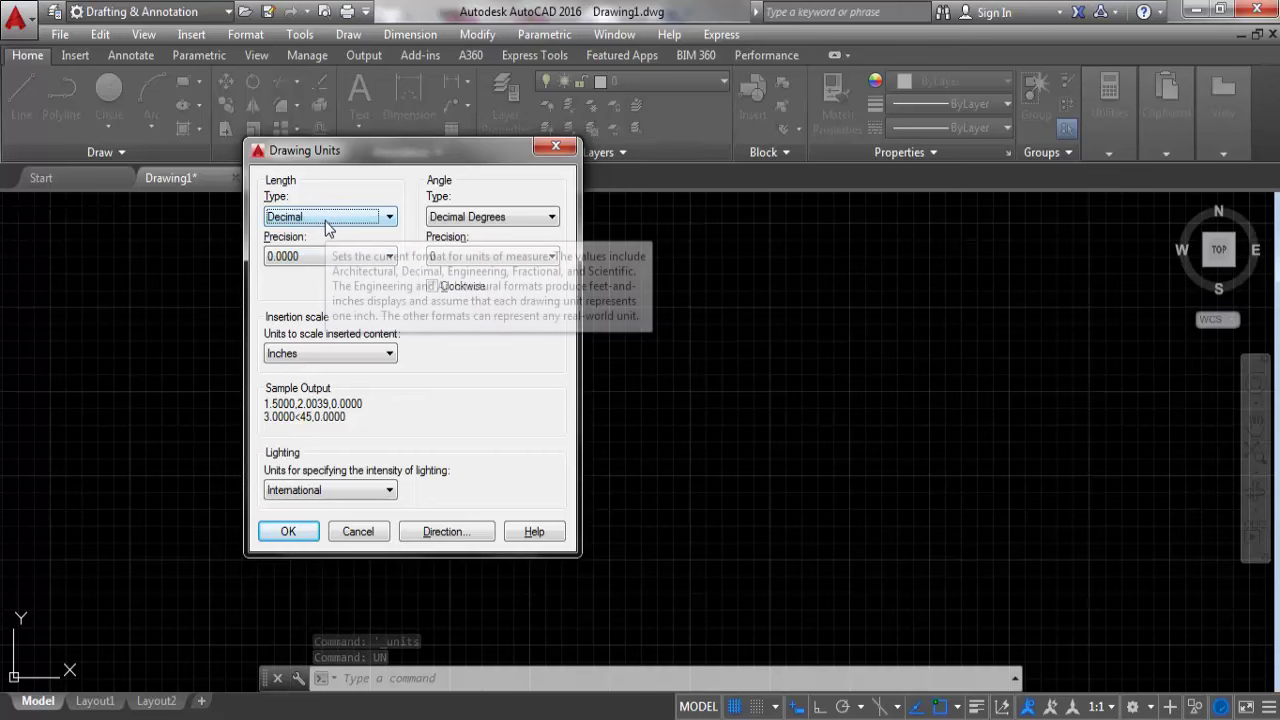
left_click(326, 218)
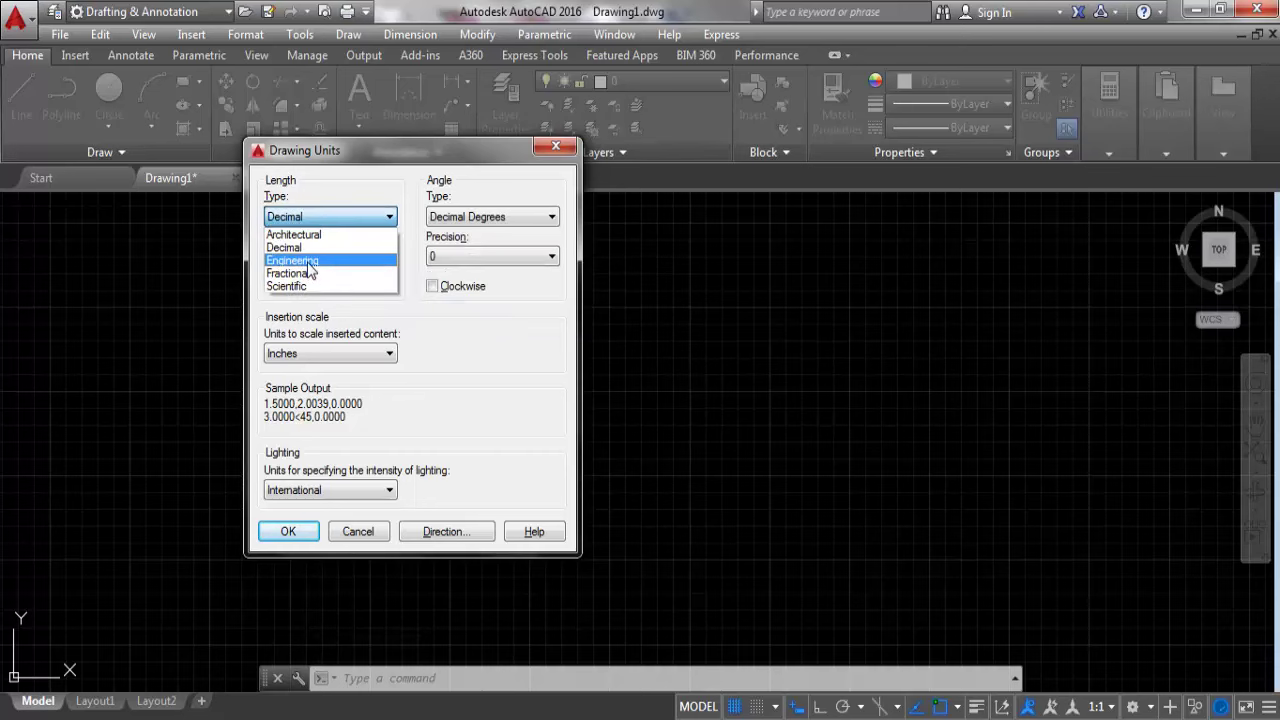
left_click(309, 261)
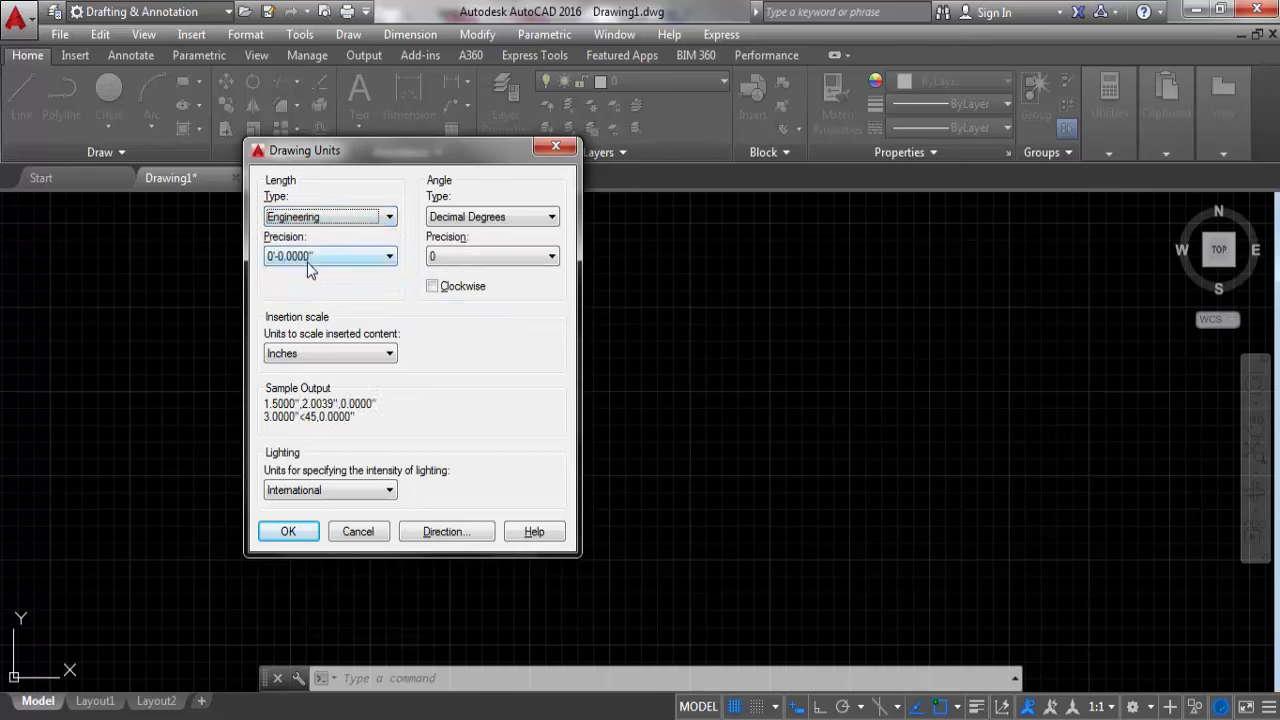
left_click(333, 258)
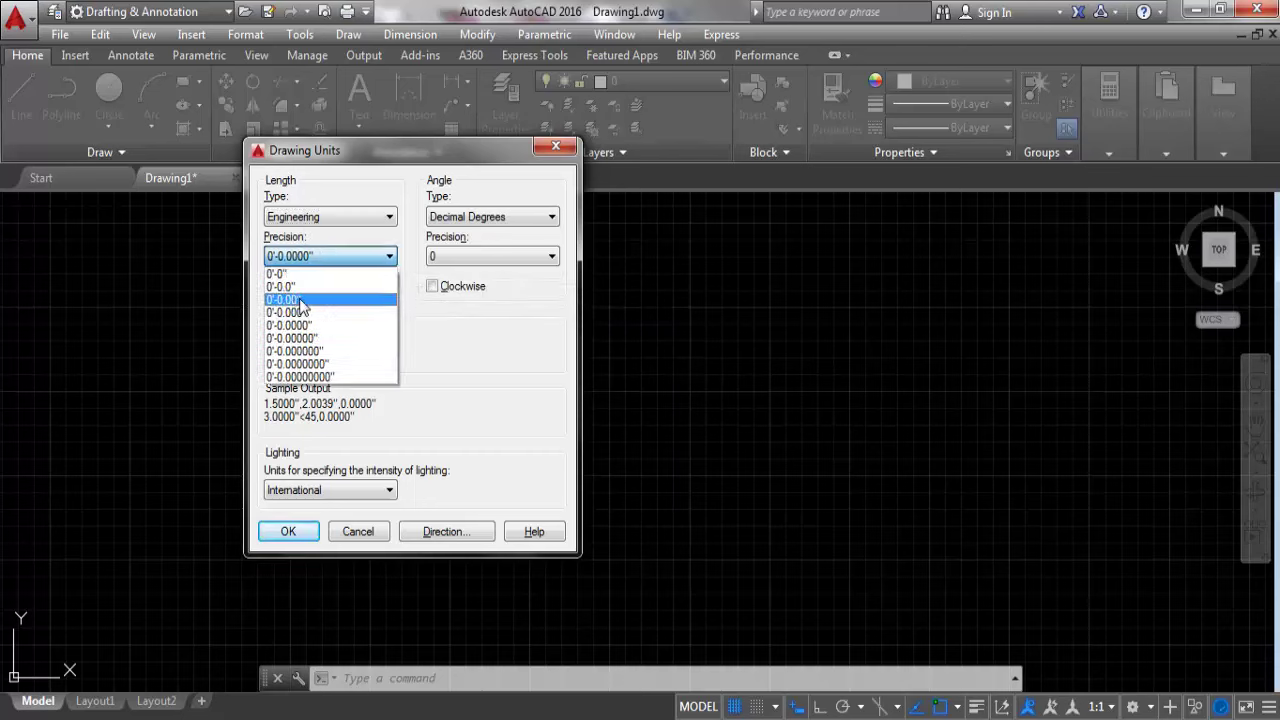
left_click(300, 300)
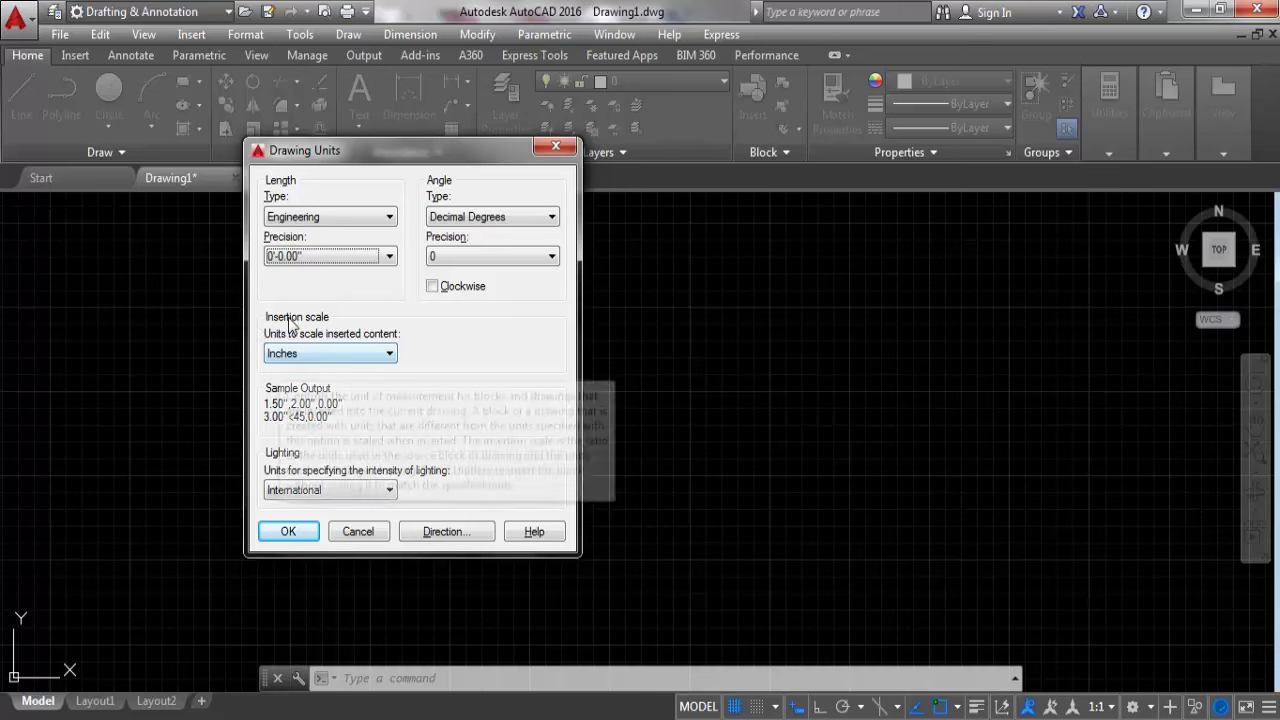
left_click(325, 350)
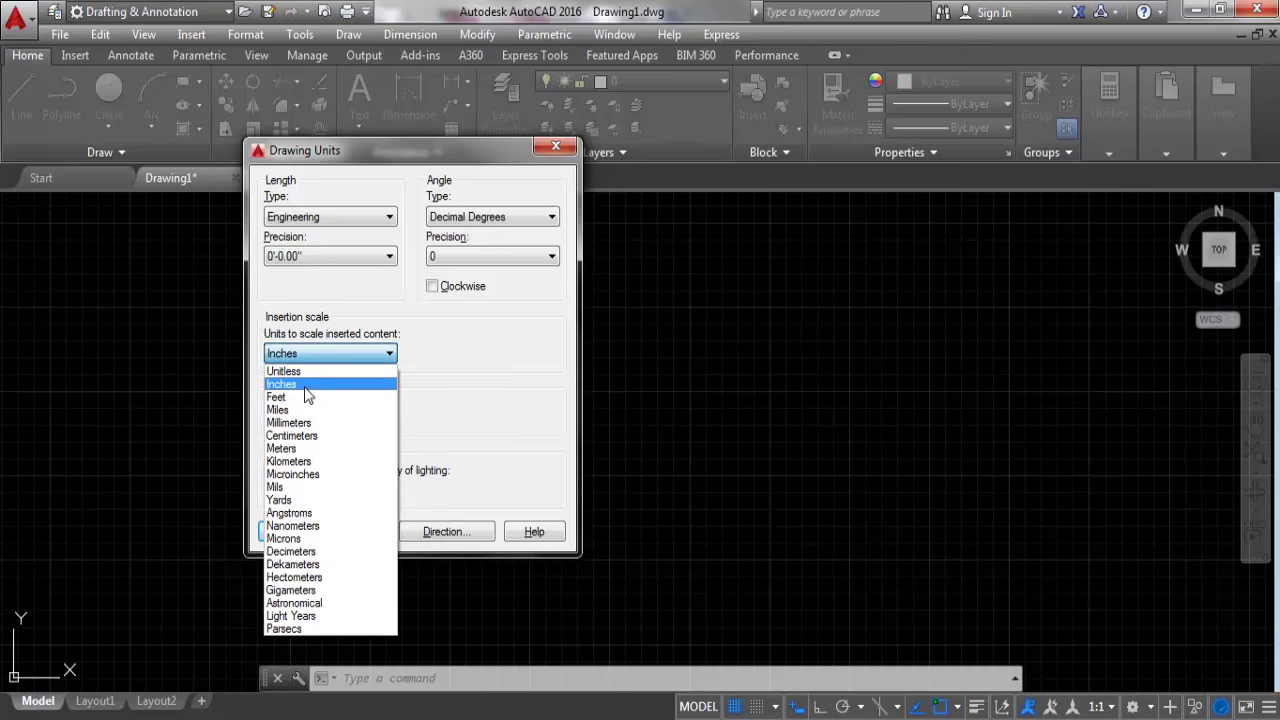
left_click(304, 386)
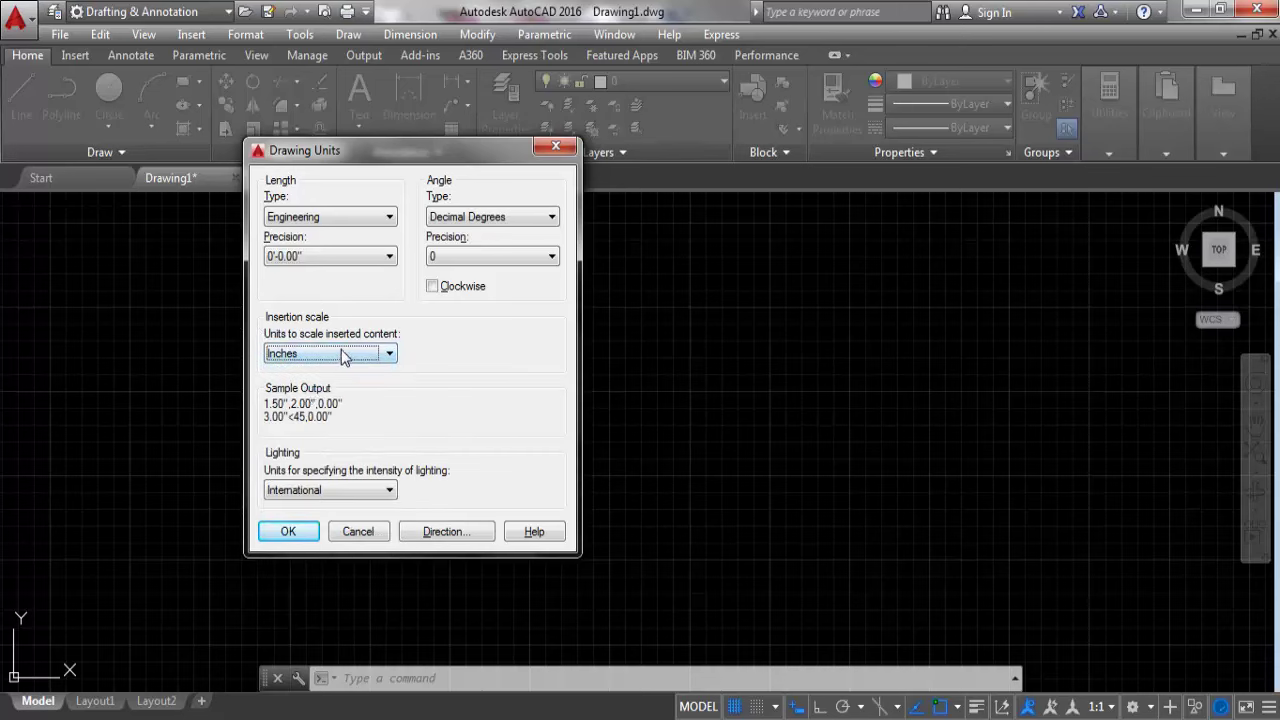
left_click(290, 532)
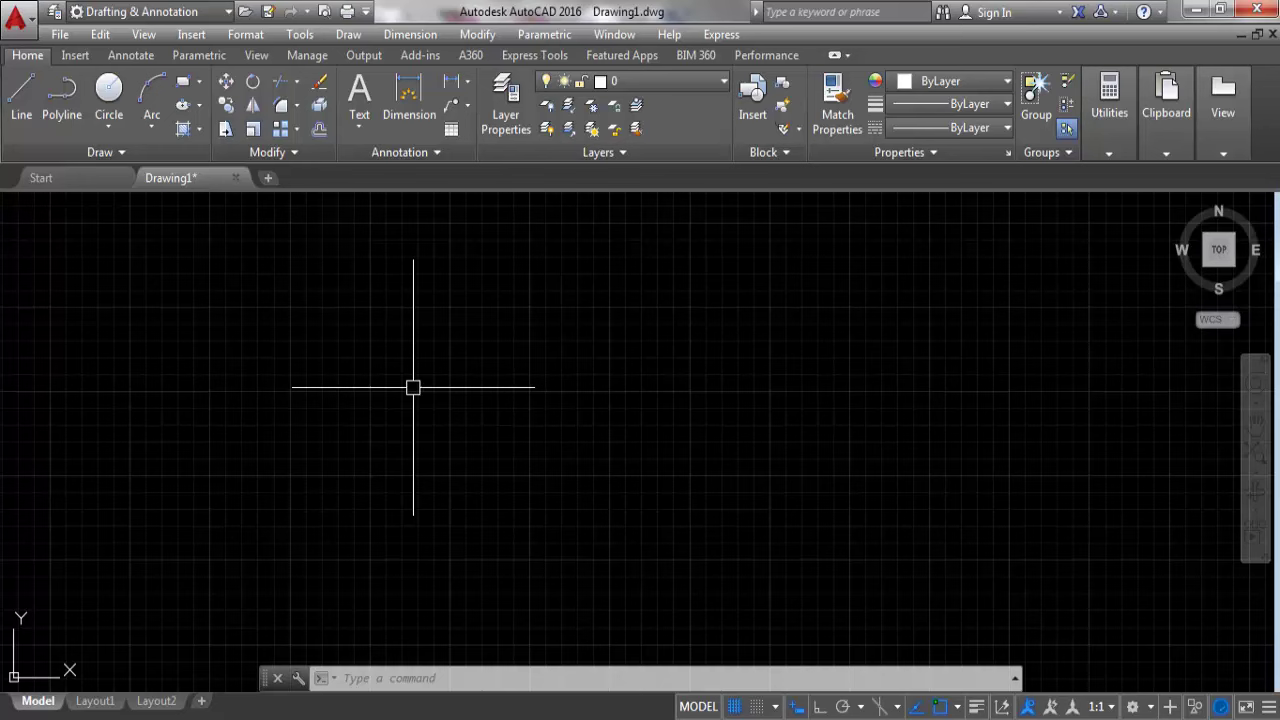
Step: Run LIMITS with lower-left corner 0,0 and upper-right corner 100',100'
type("L")
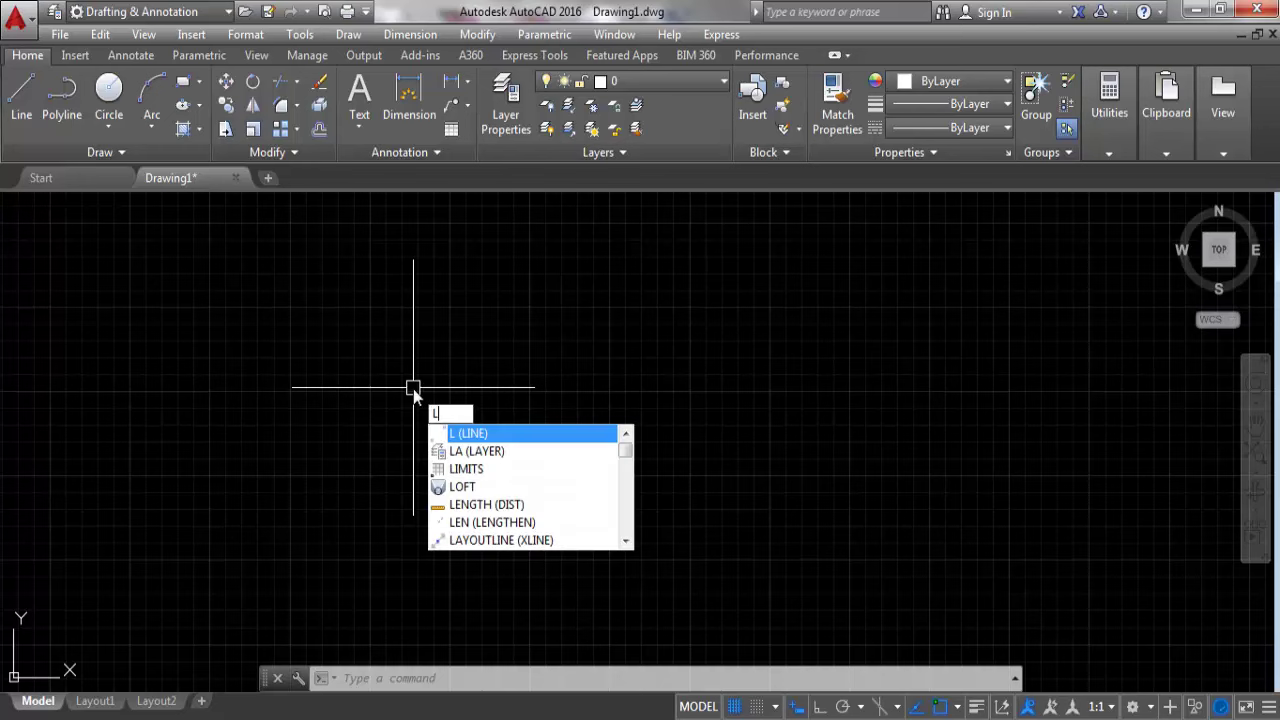
type("I")
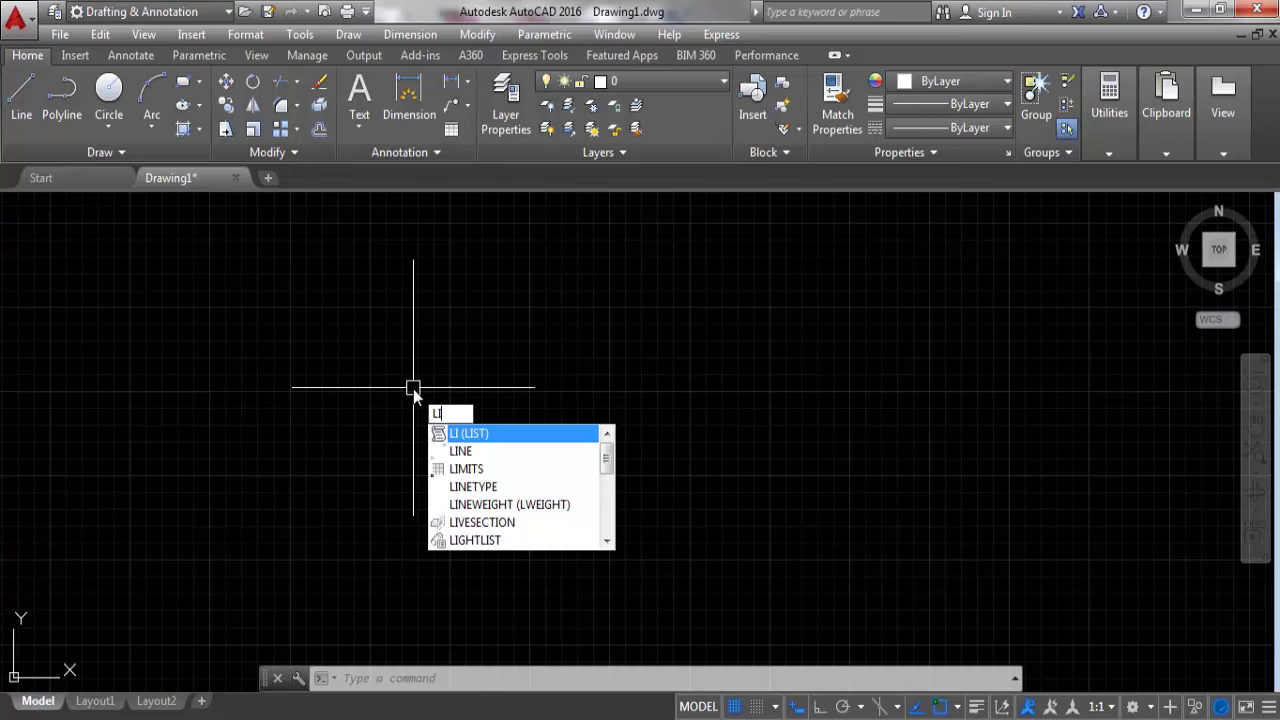
type("MI")
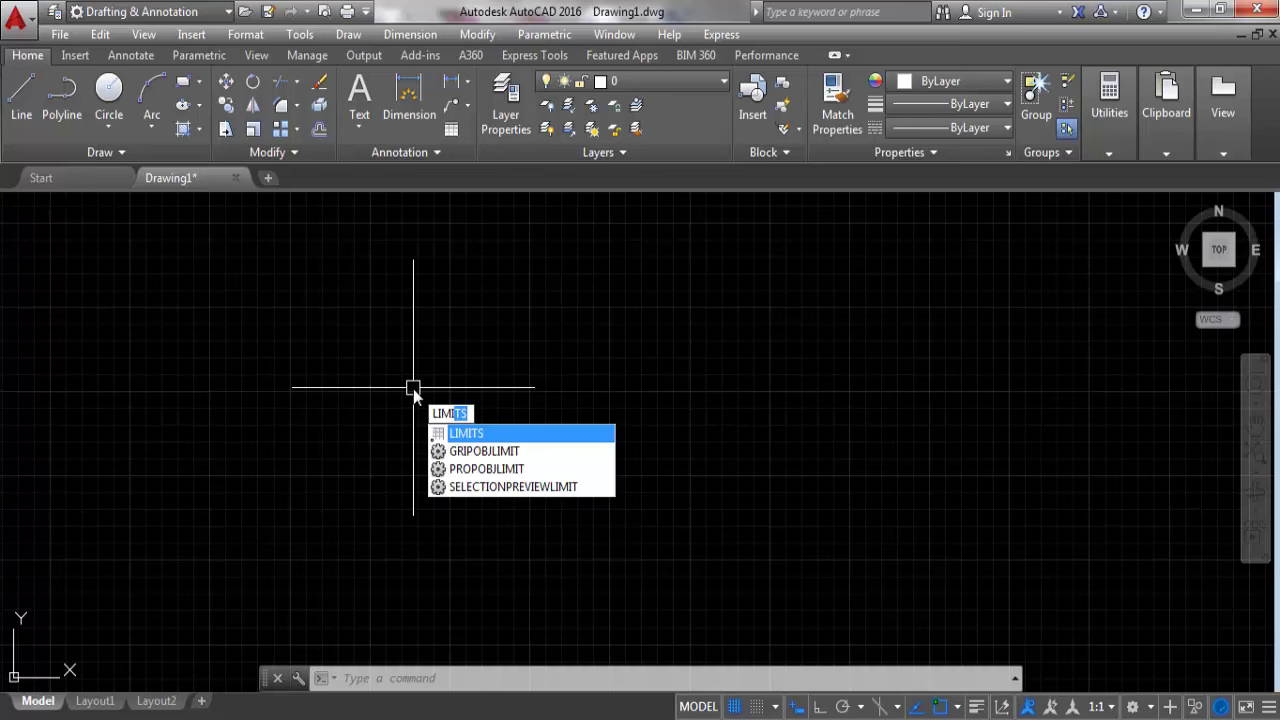
key("Return")
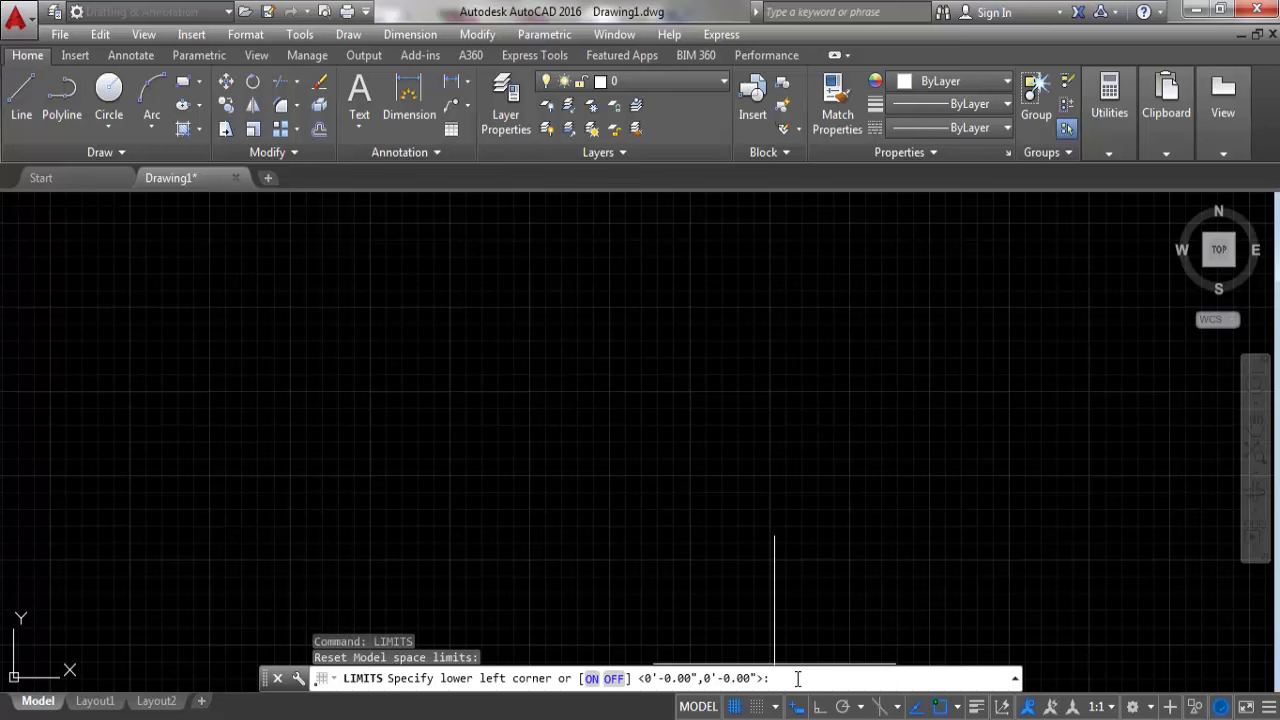
type("0")
type("0,0")
key("Return")
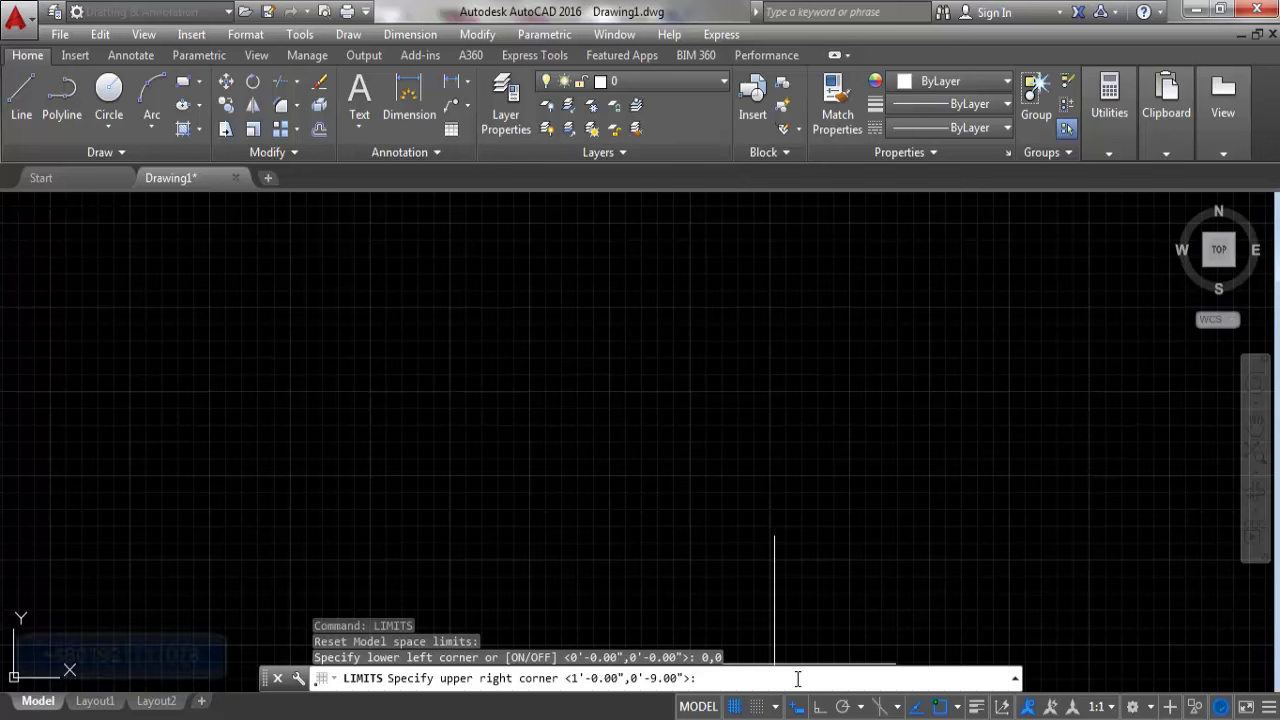
type("10")
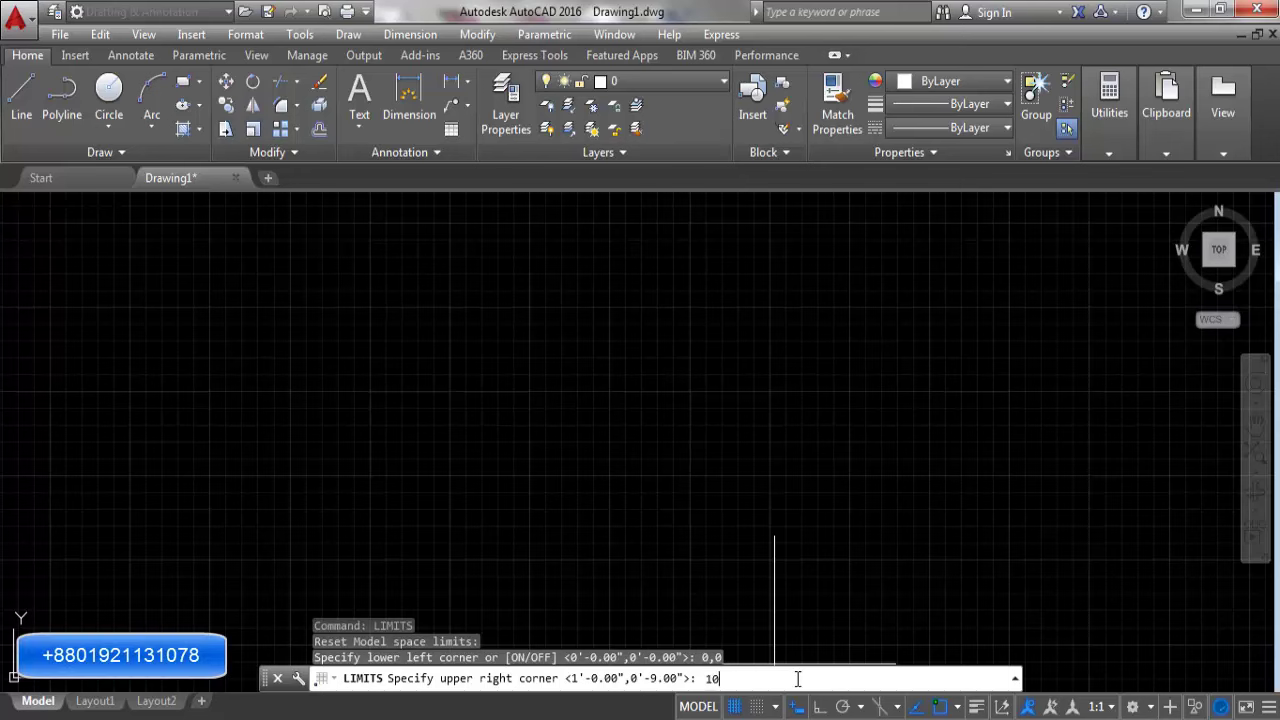
type("0',")
type("100")
key("Return")
scroll(541, 524, "down", 1)
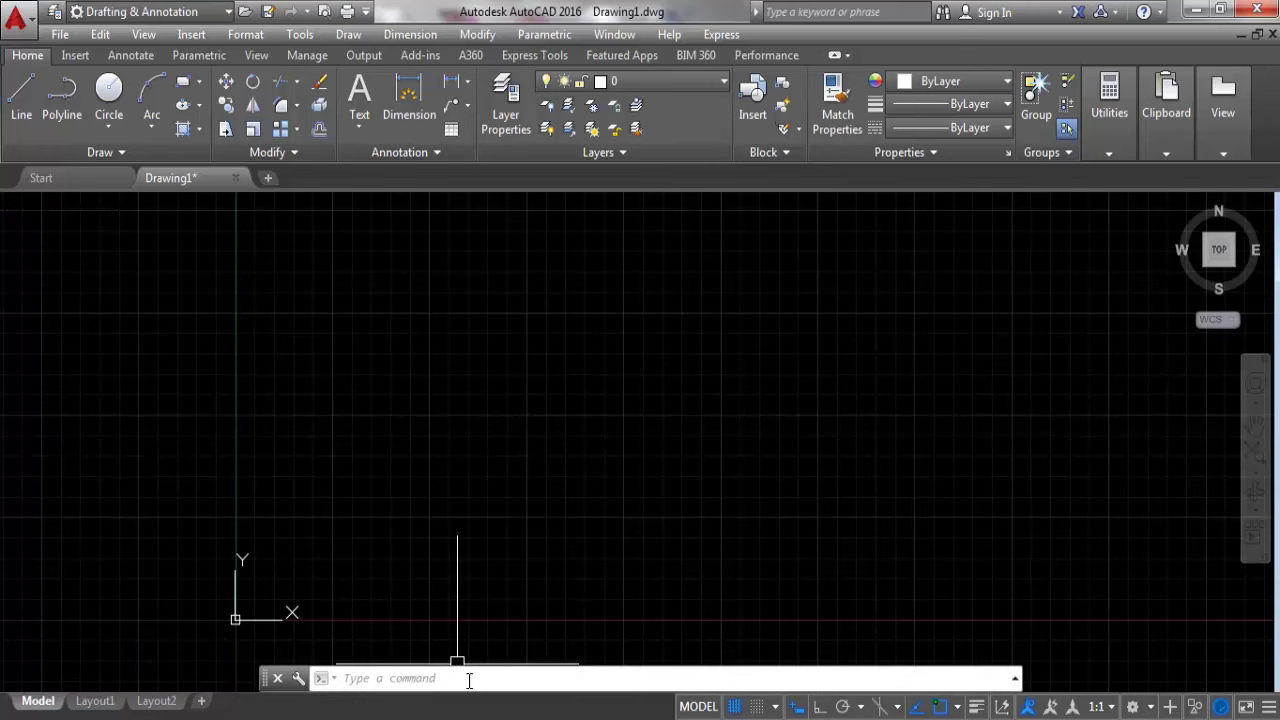
Step: Set GRIDDISPLAY to 2, then zoom out to view the grid inside the limits
left_click(479, 683)
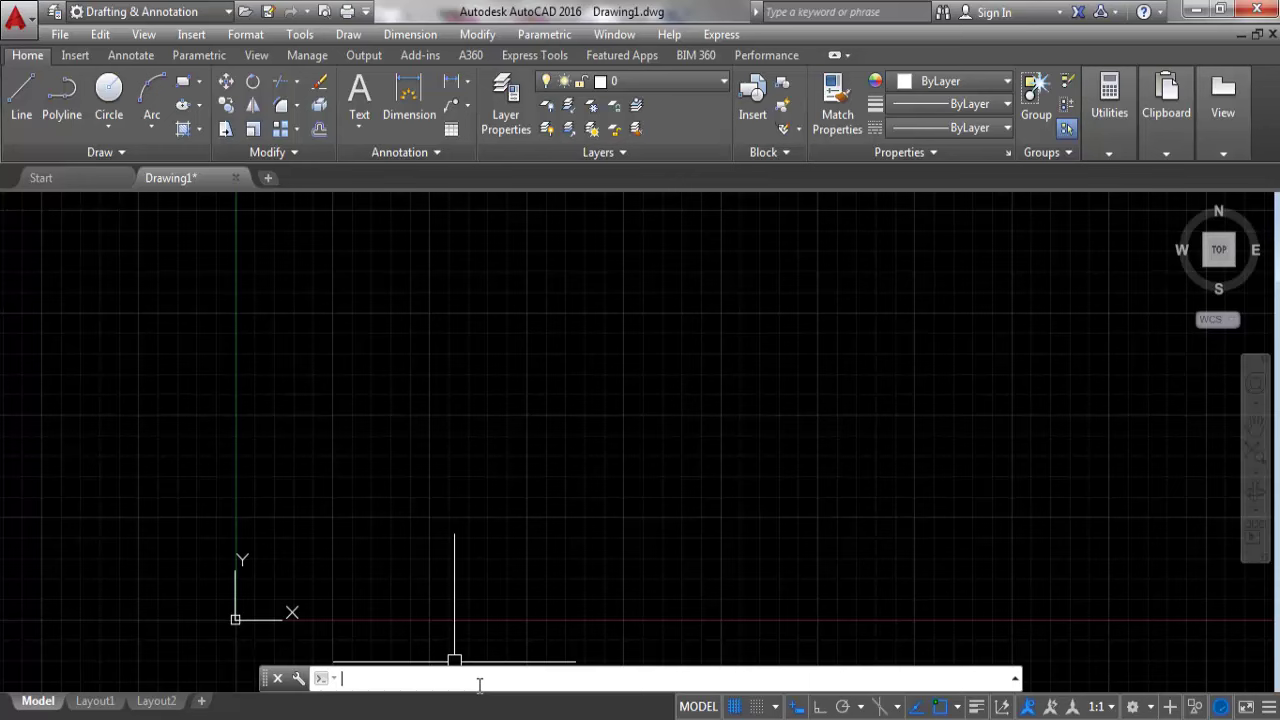
type("8")
type("rid")
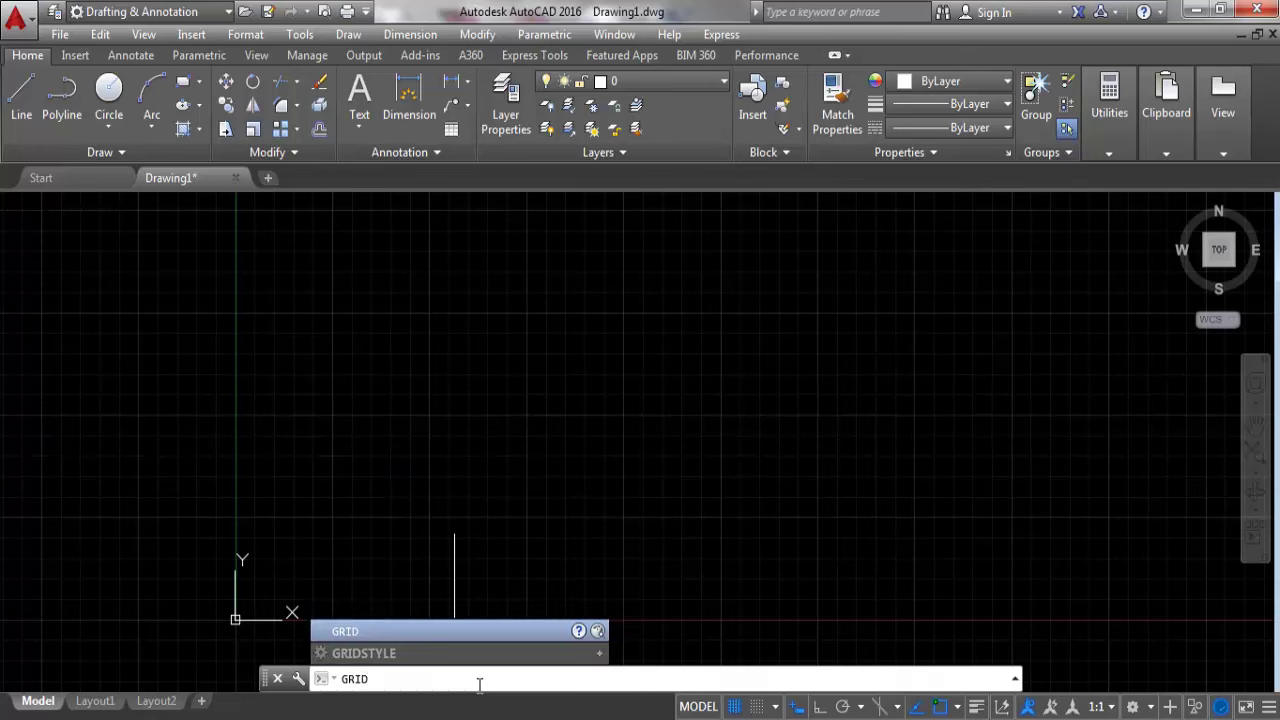
type("d")
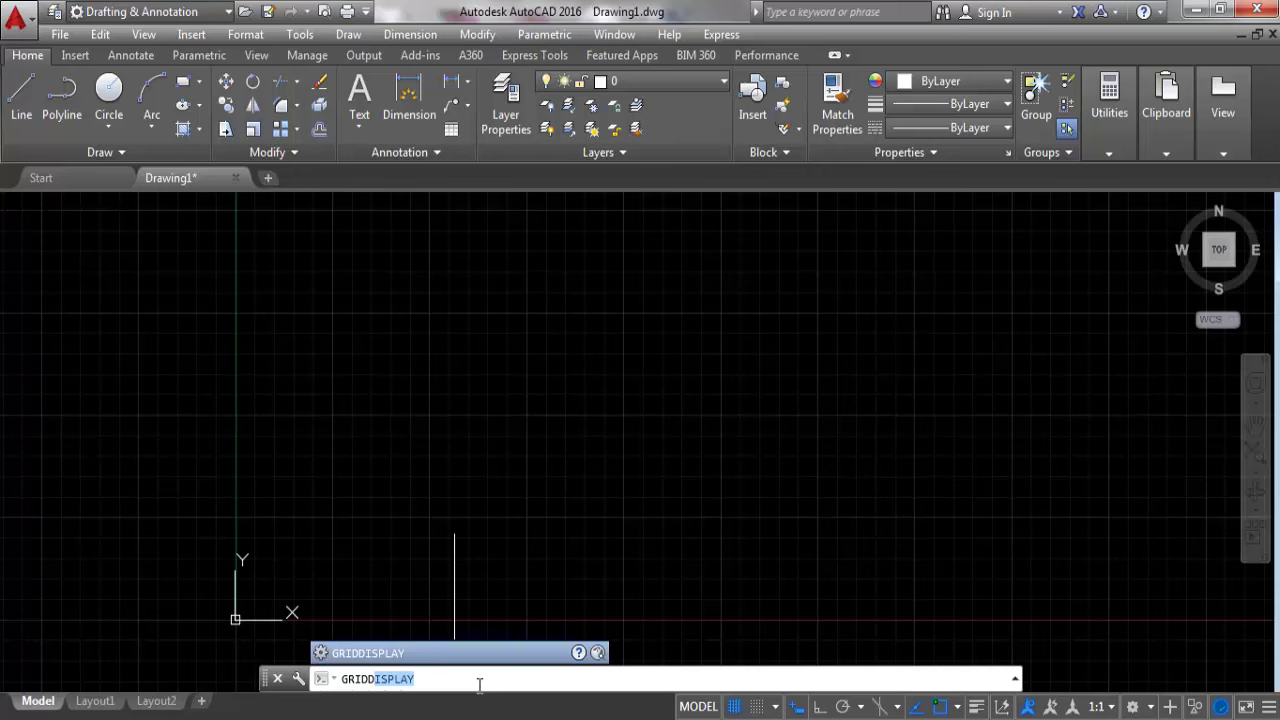
key("Return")
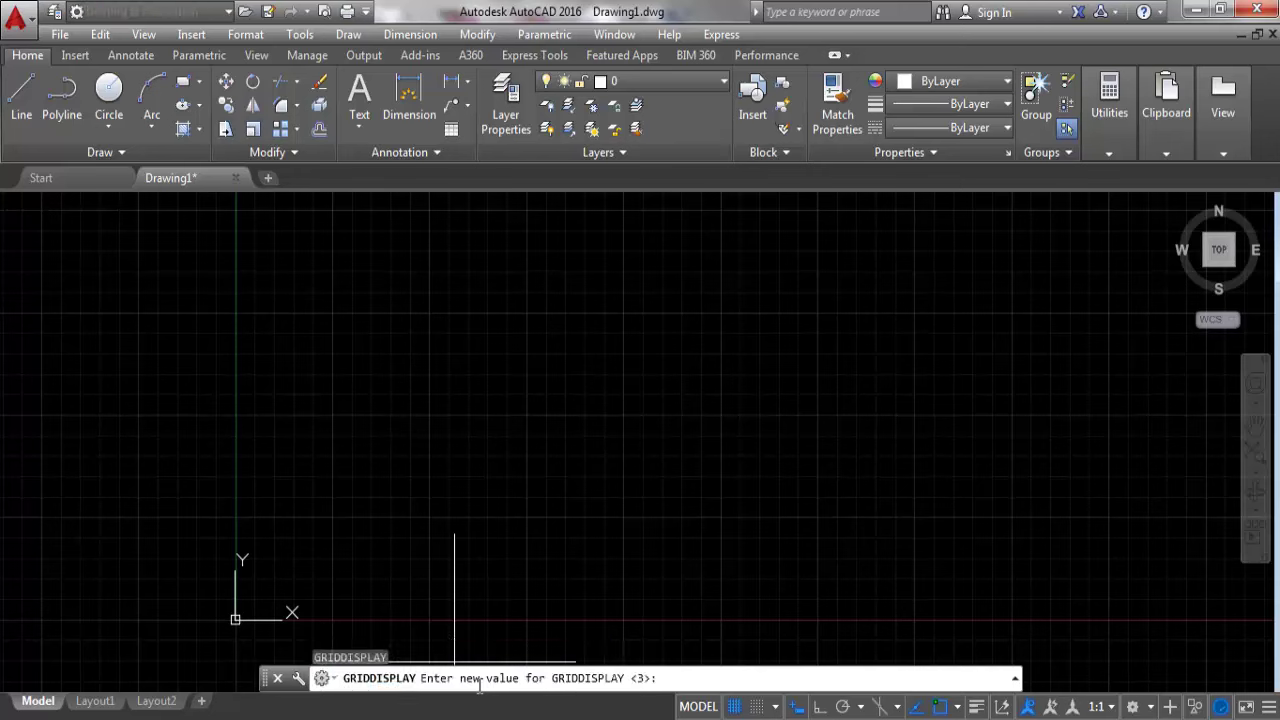
type("2")
key("Return")
scroll(400, 543, "down", 2)
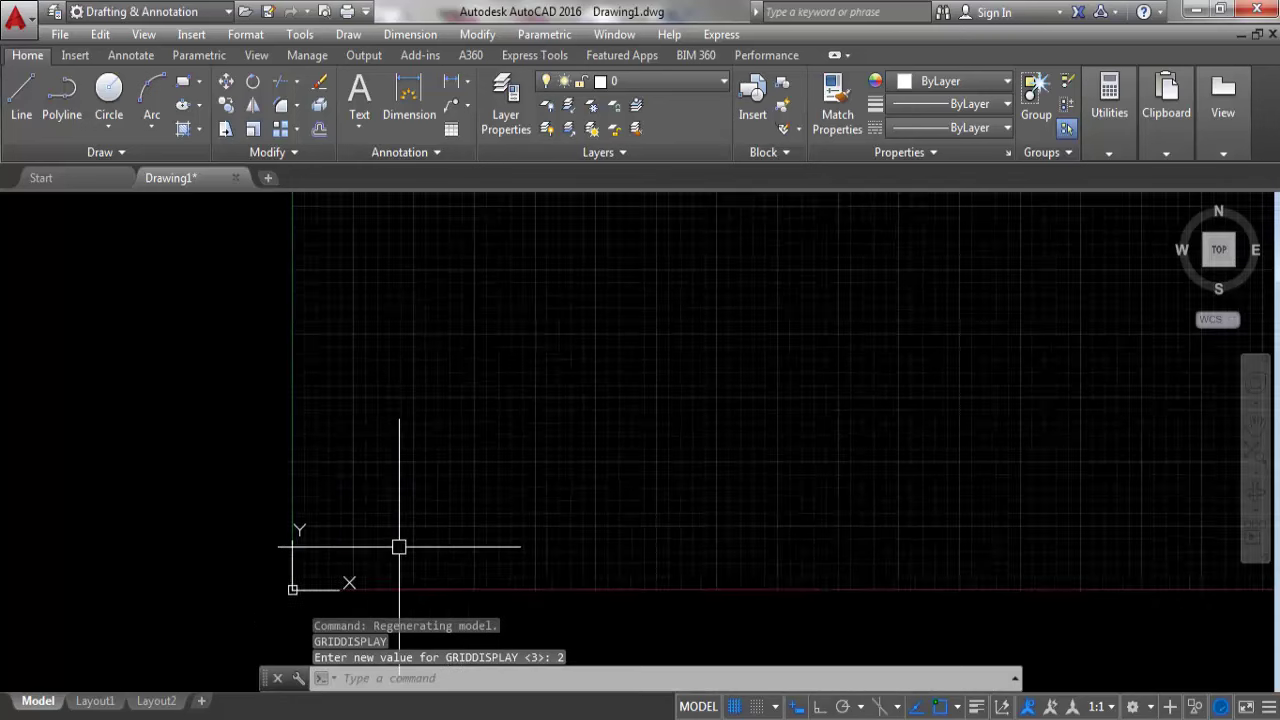
scroll(412, 540, "down", 5)
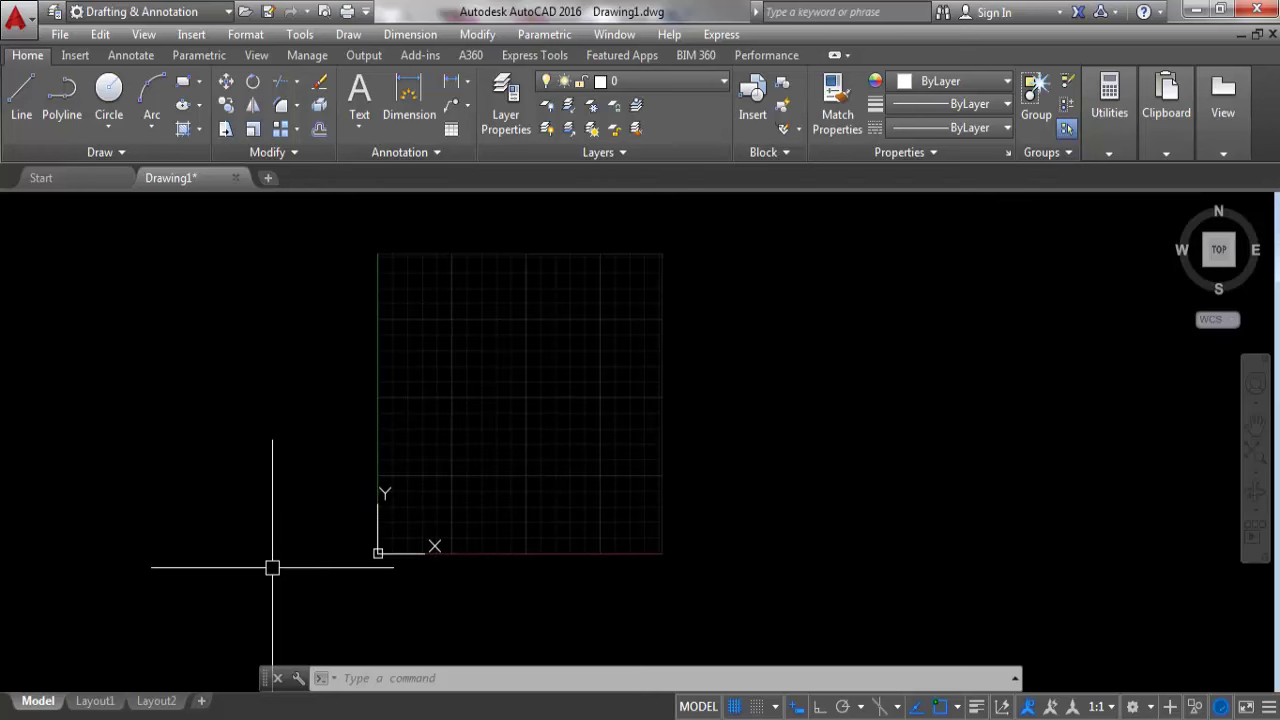
Step: Draw four 100-unit lines from 0,0 with Ortho on: right, up, left and down
type("l")
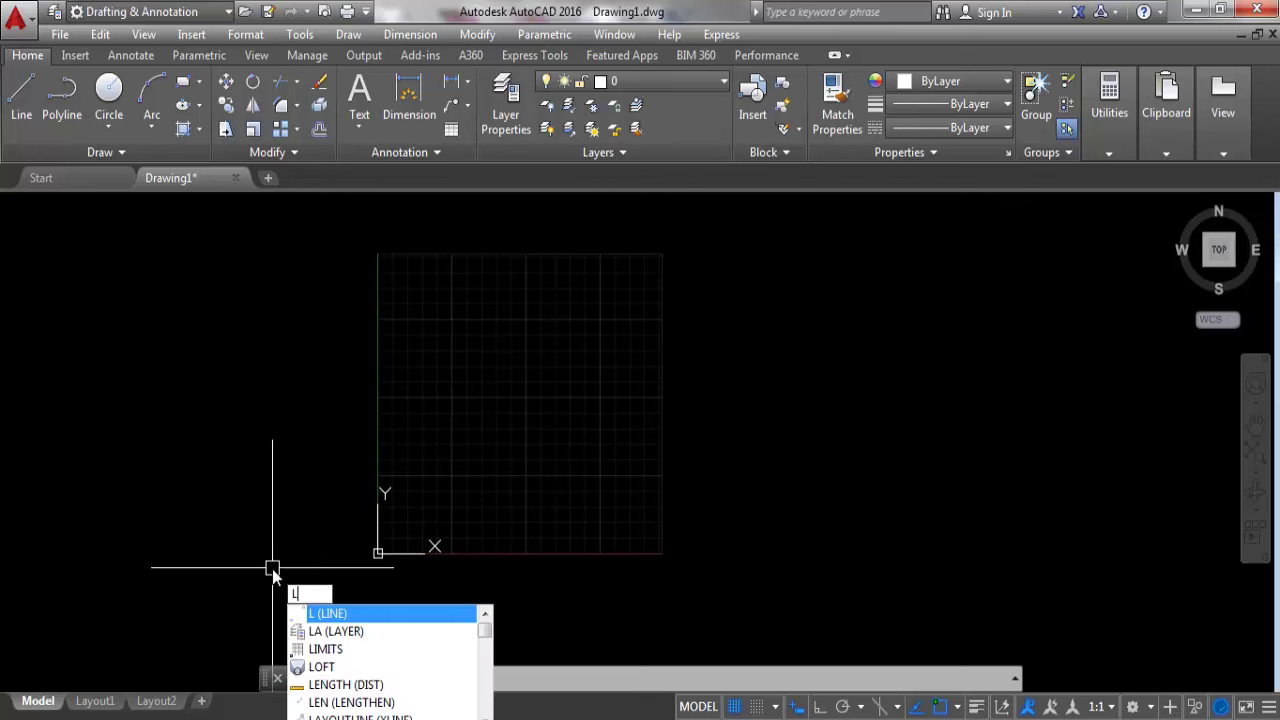
key("Return")
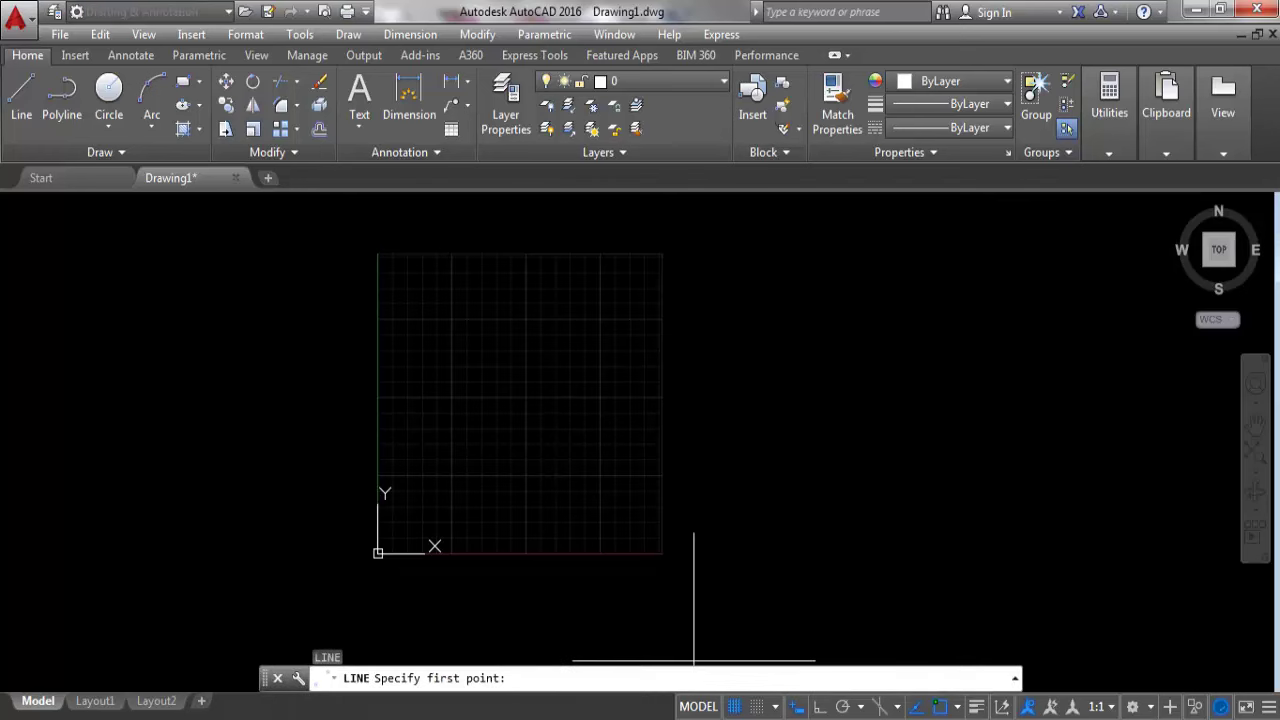
type("0")
type(",0")
key("Return")
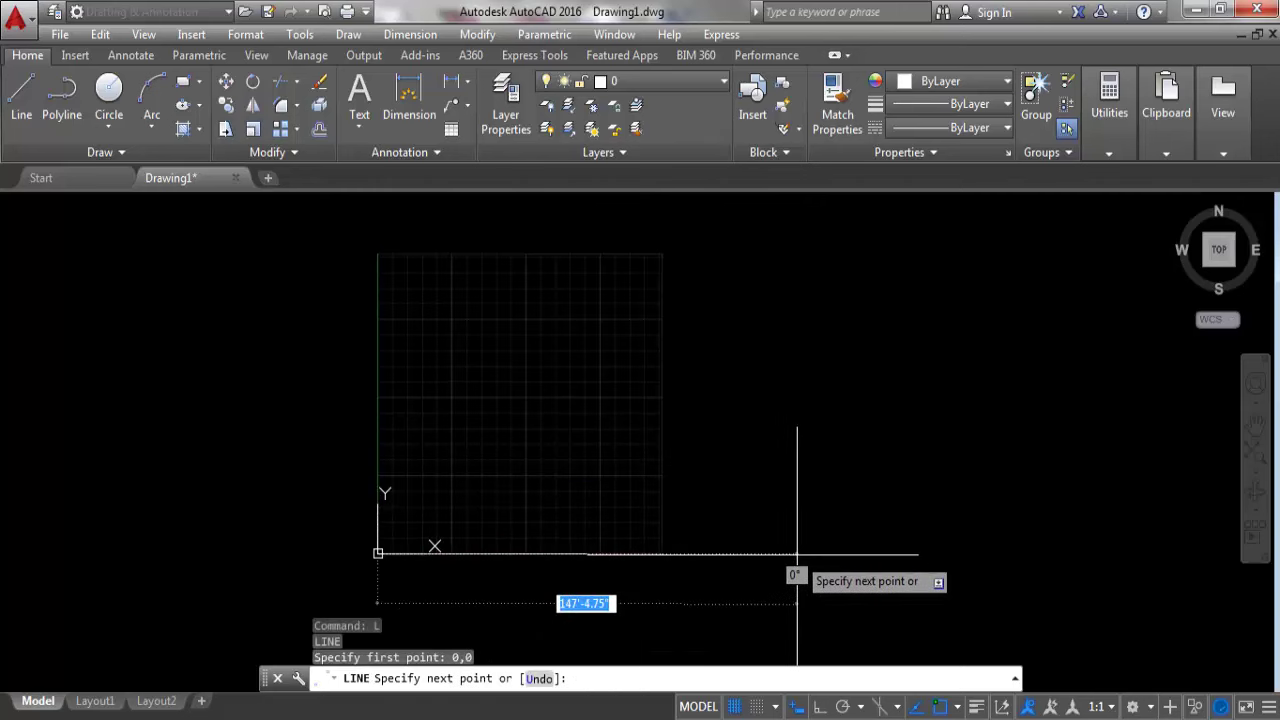
key("F8")
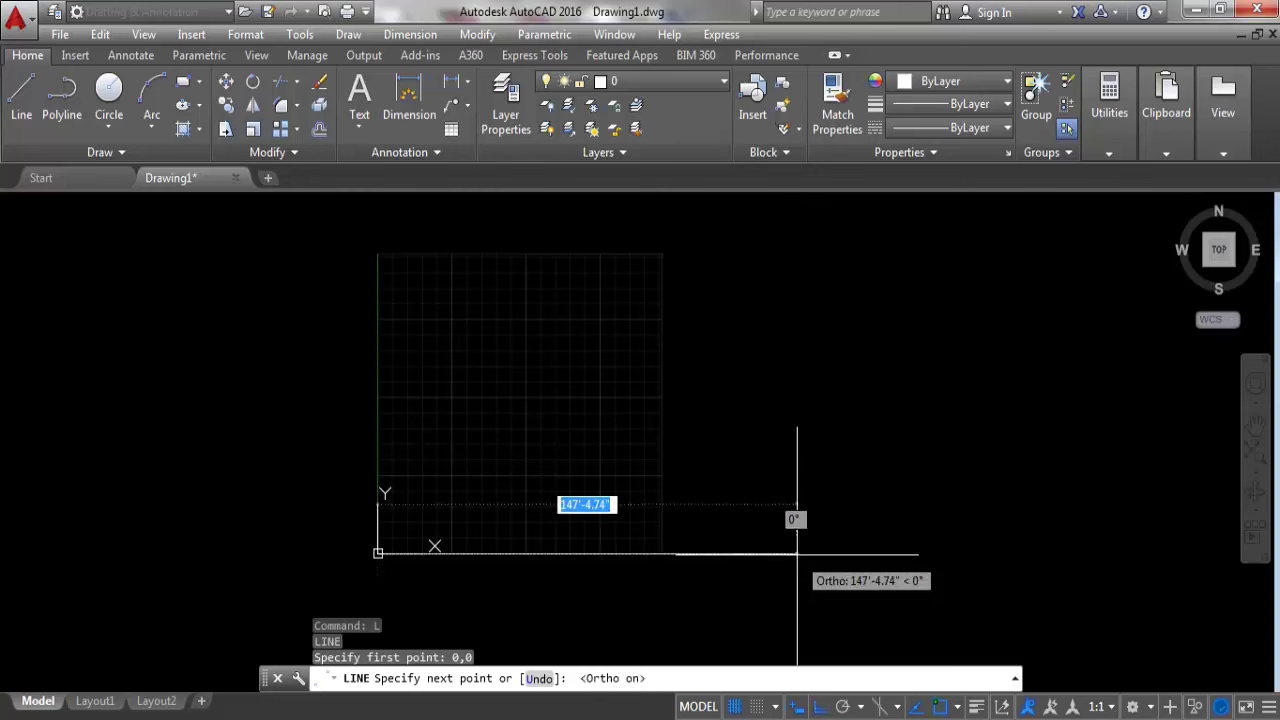
type("10")
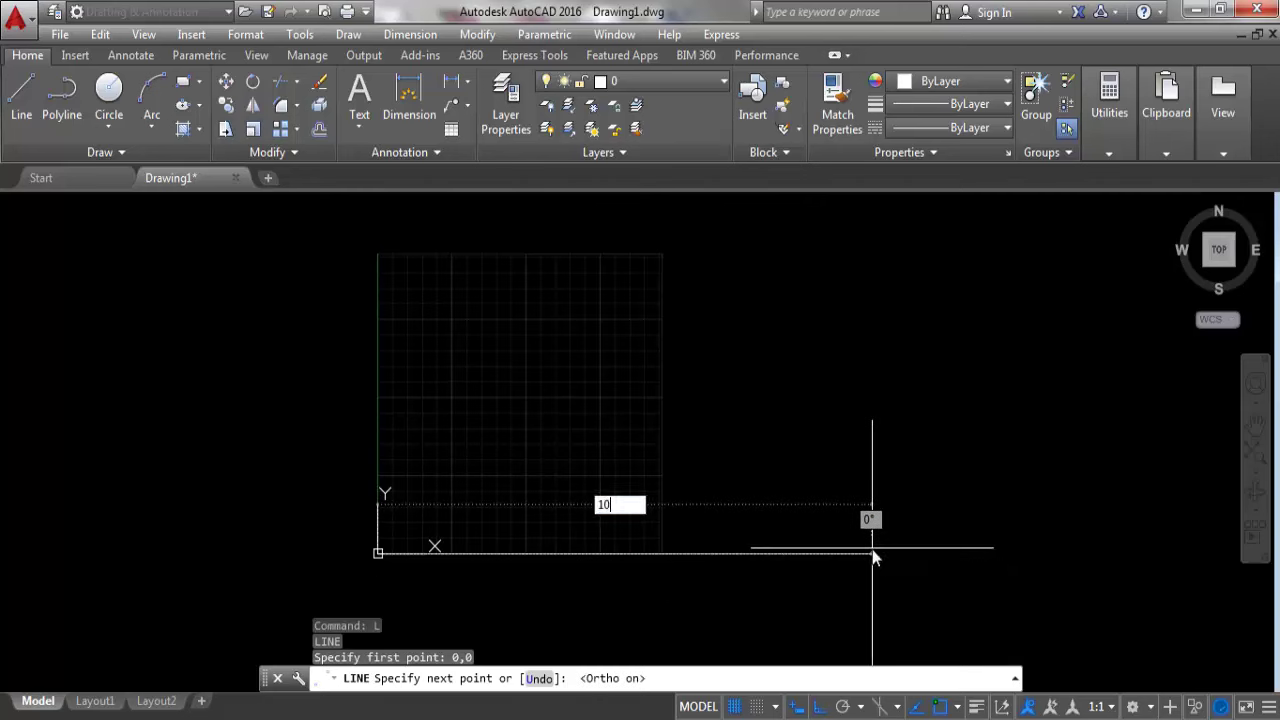
type("0")
key("Return")
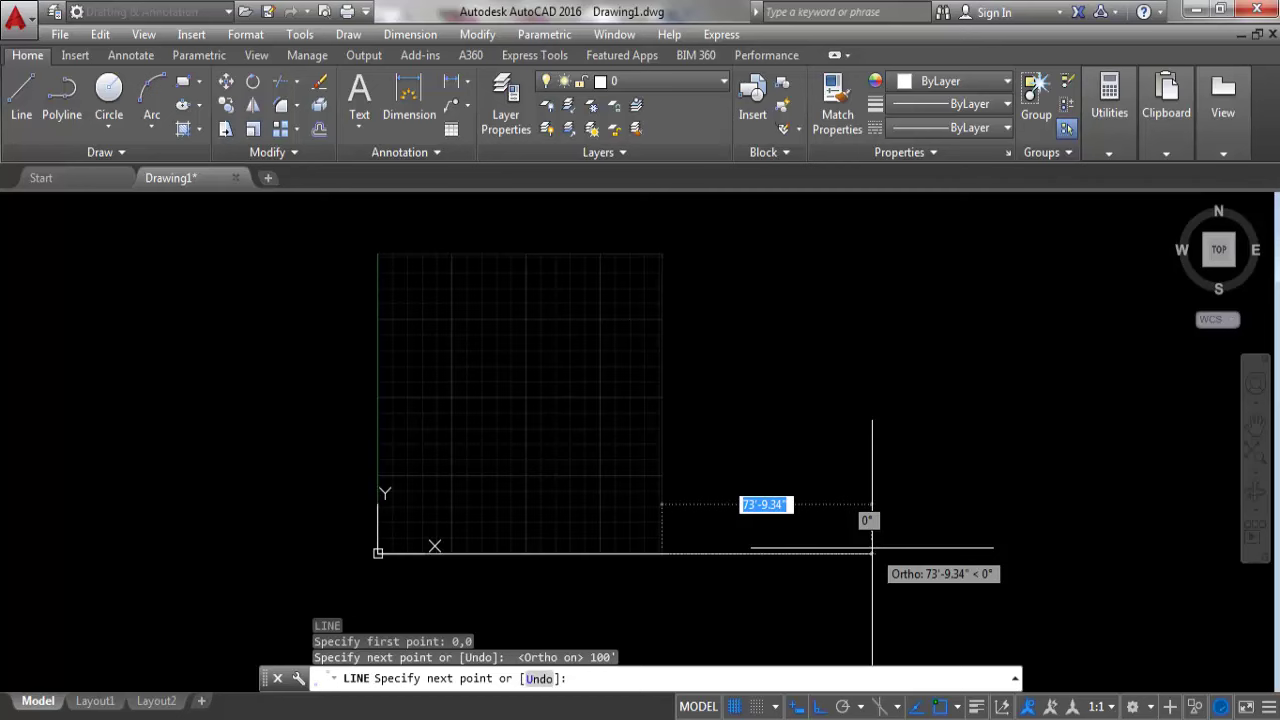
type("100")
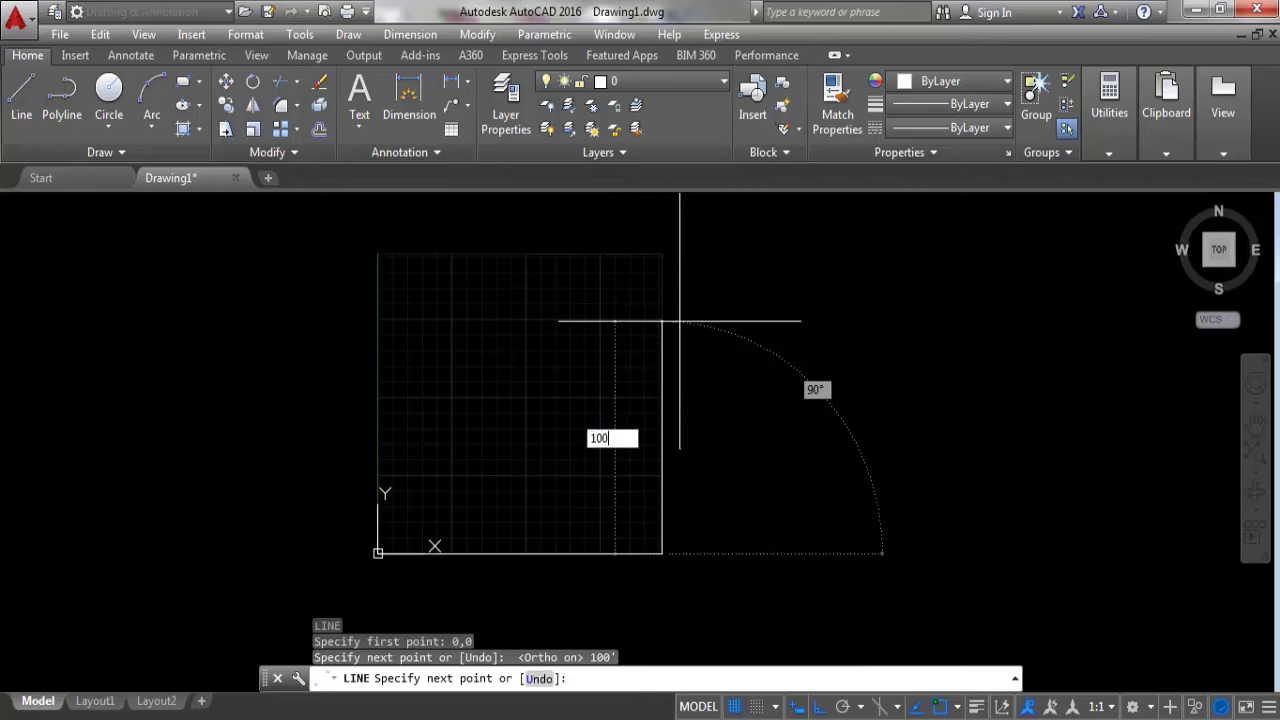
key("Return")
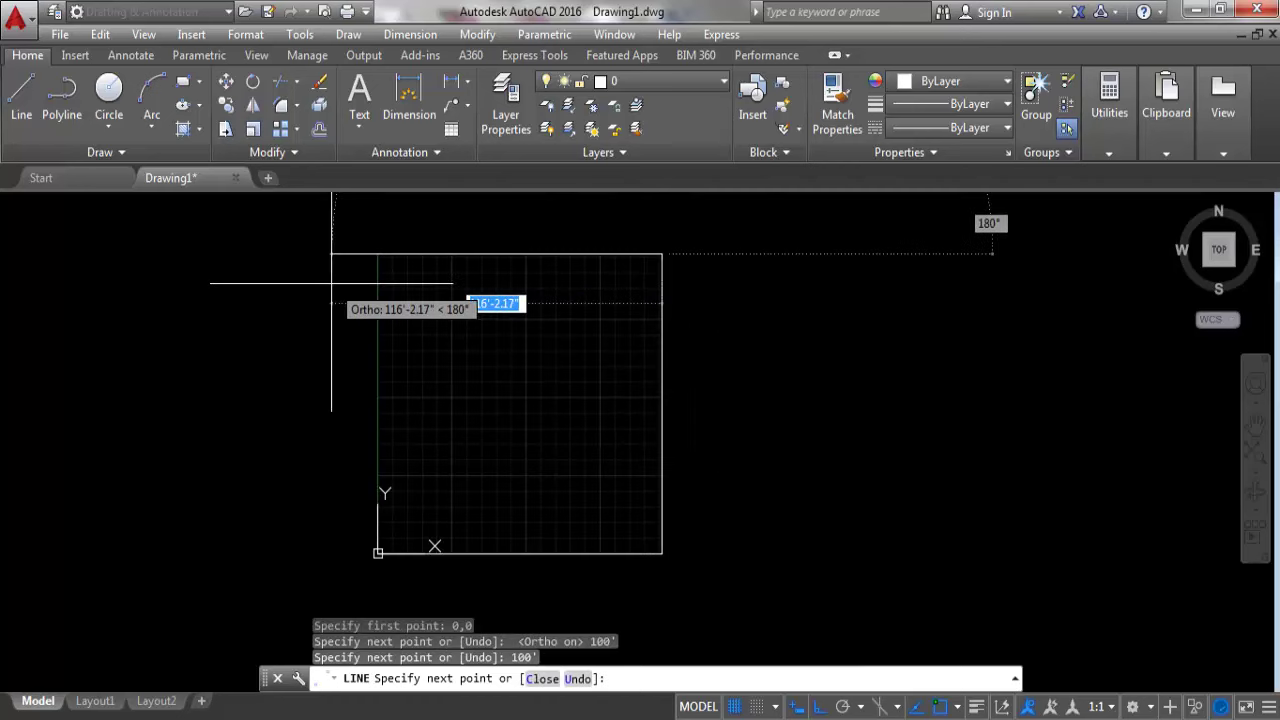
type("100")
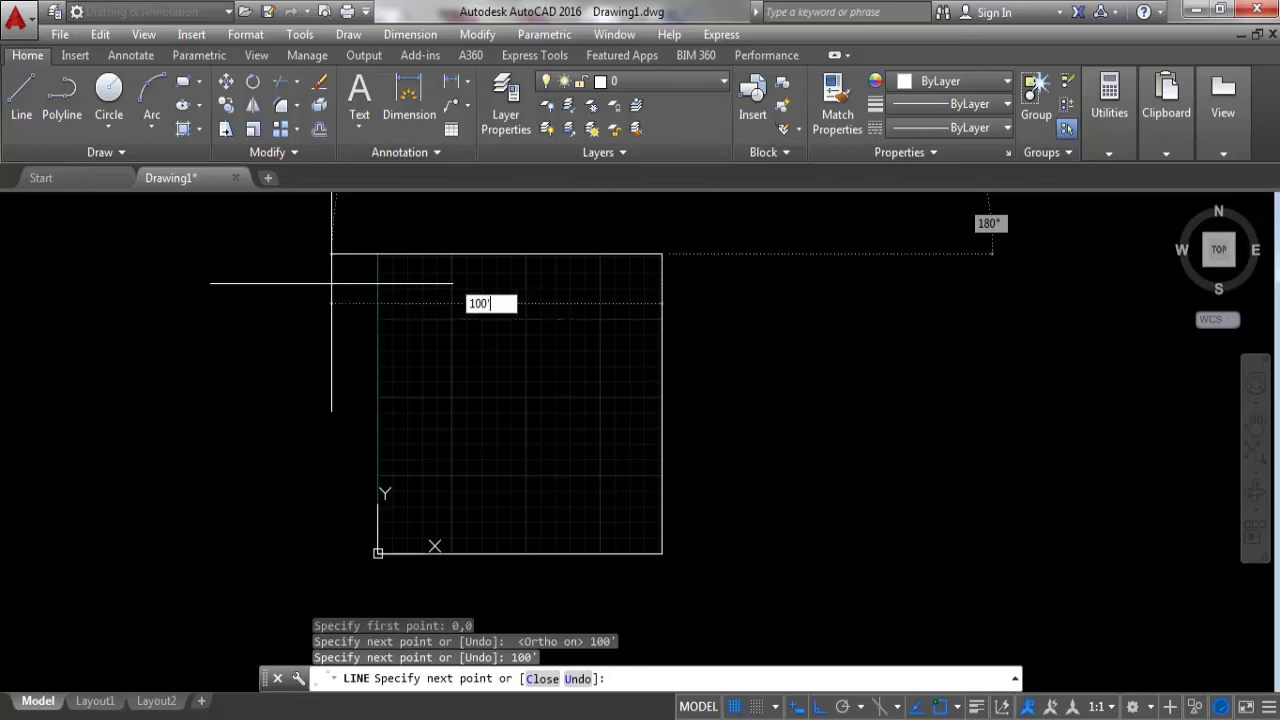
key("Return")
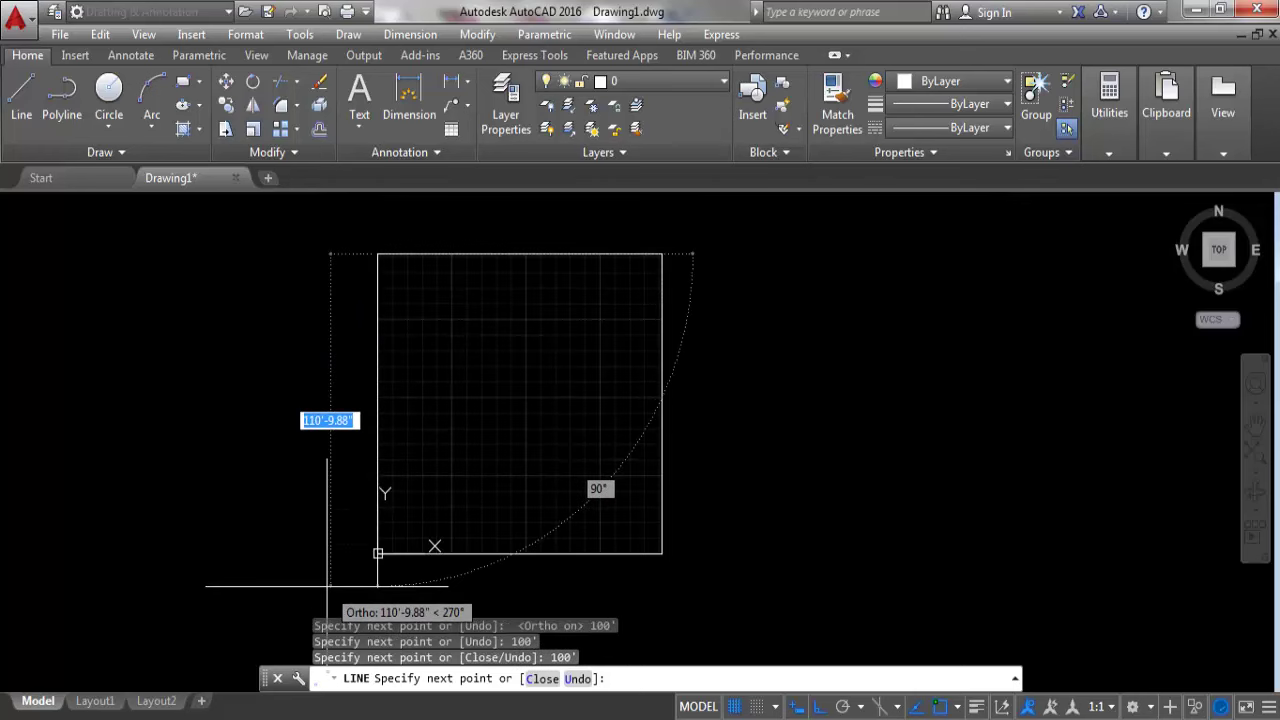
type("100'")
key("Return")
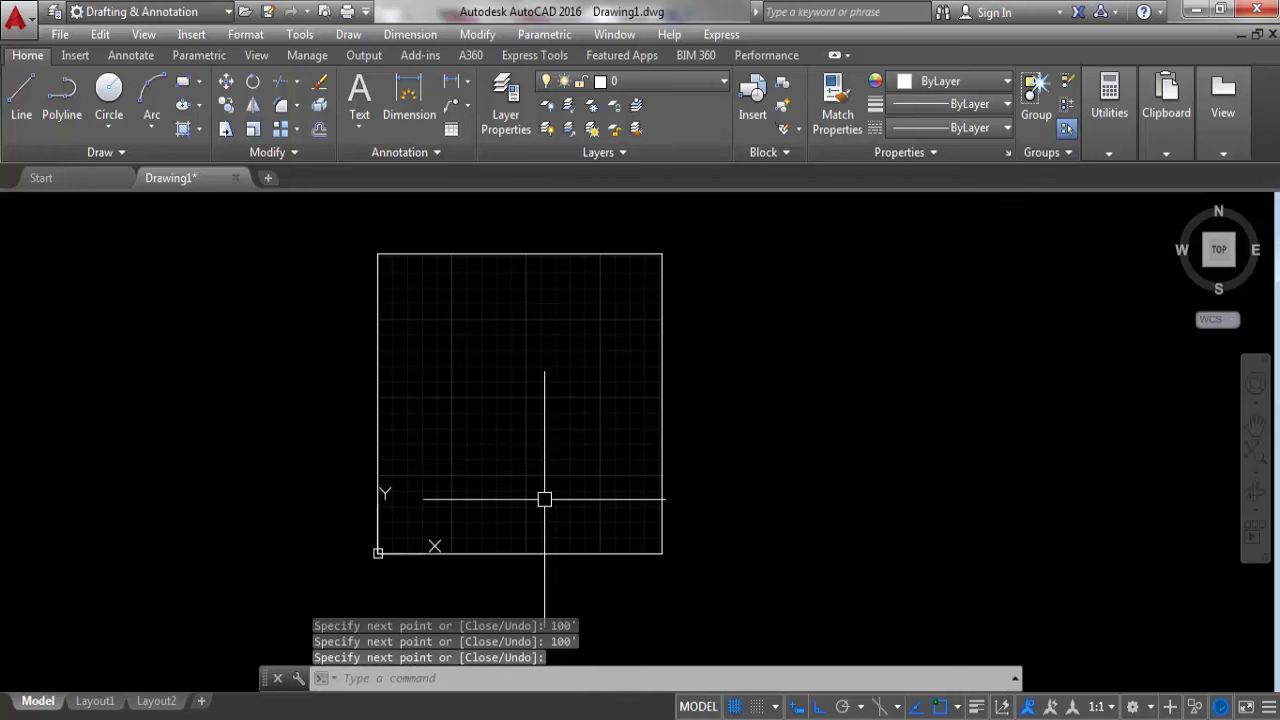
Step: Zoom All to fit the limits, then wheel-zoom until the square fills the screen
scroll(847, 430, "down", 2)
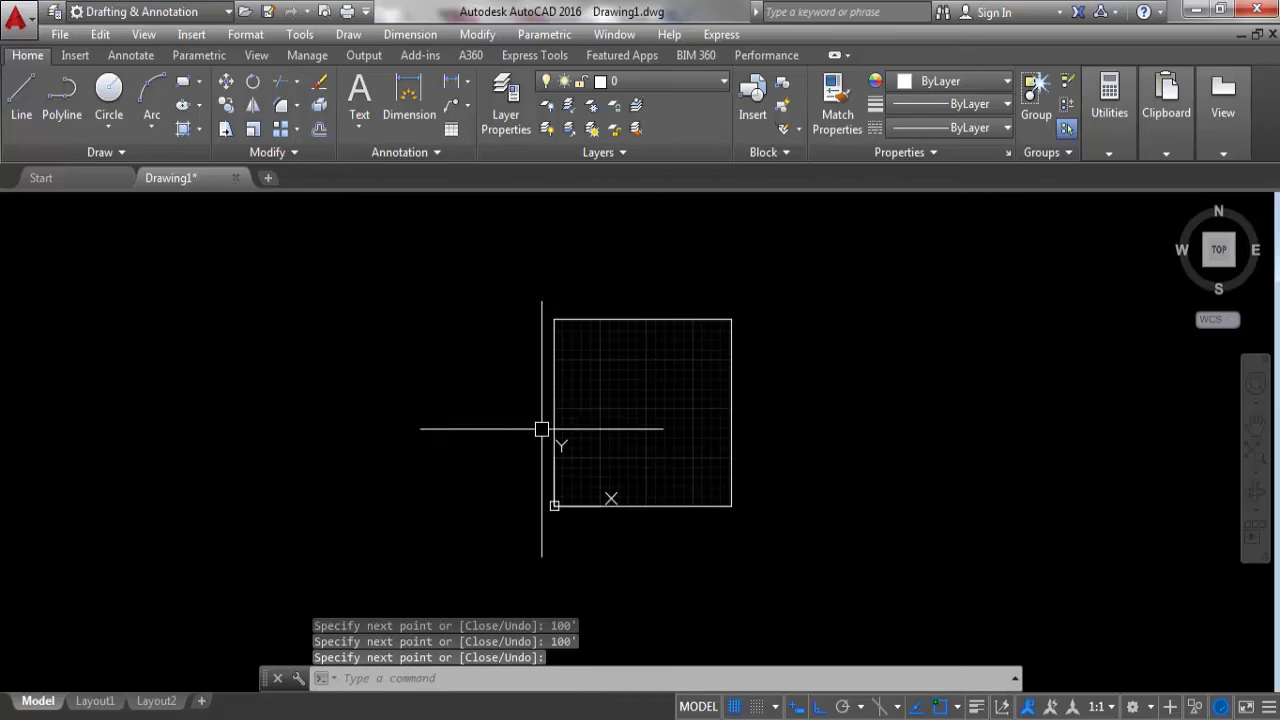
scroll(728, 432, "up", 2)
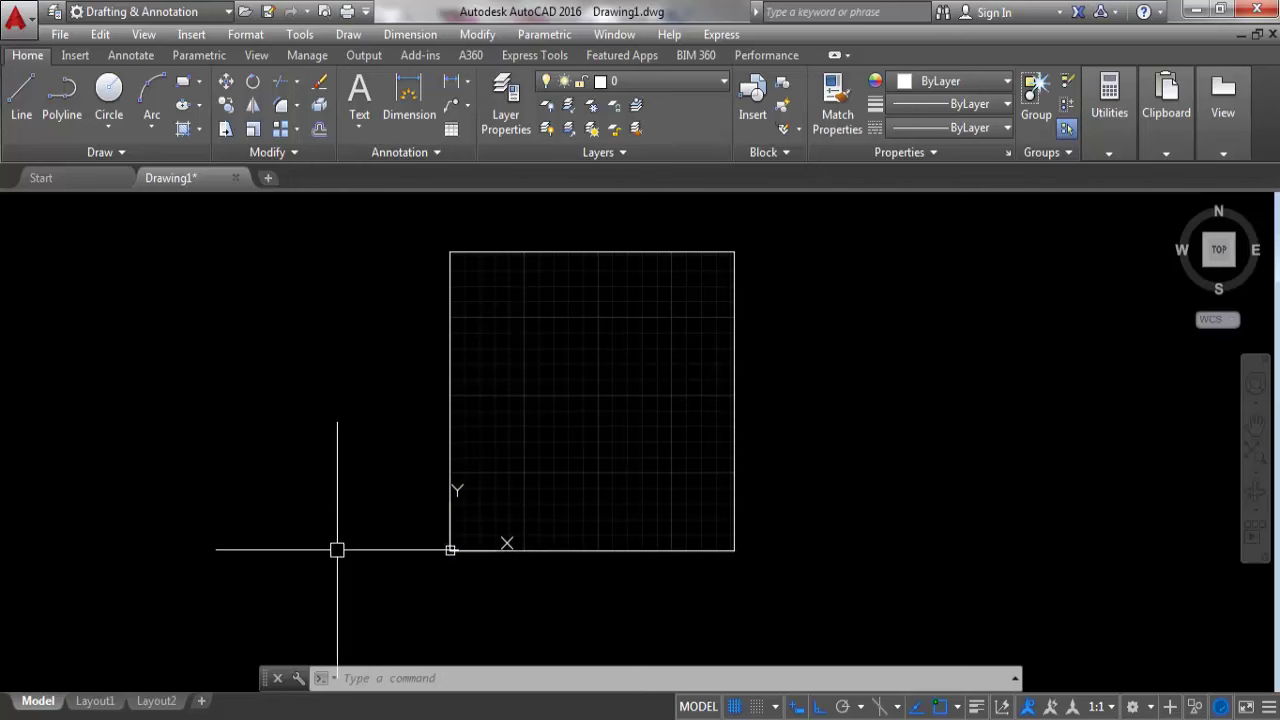
scroll(264, 537, "up", 3)
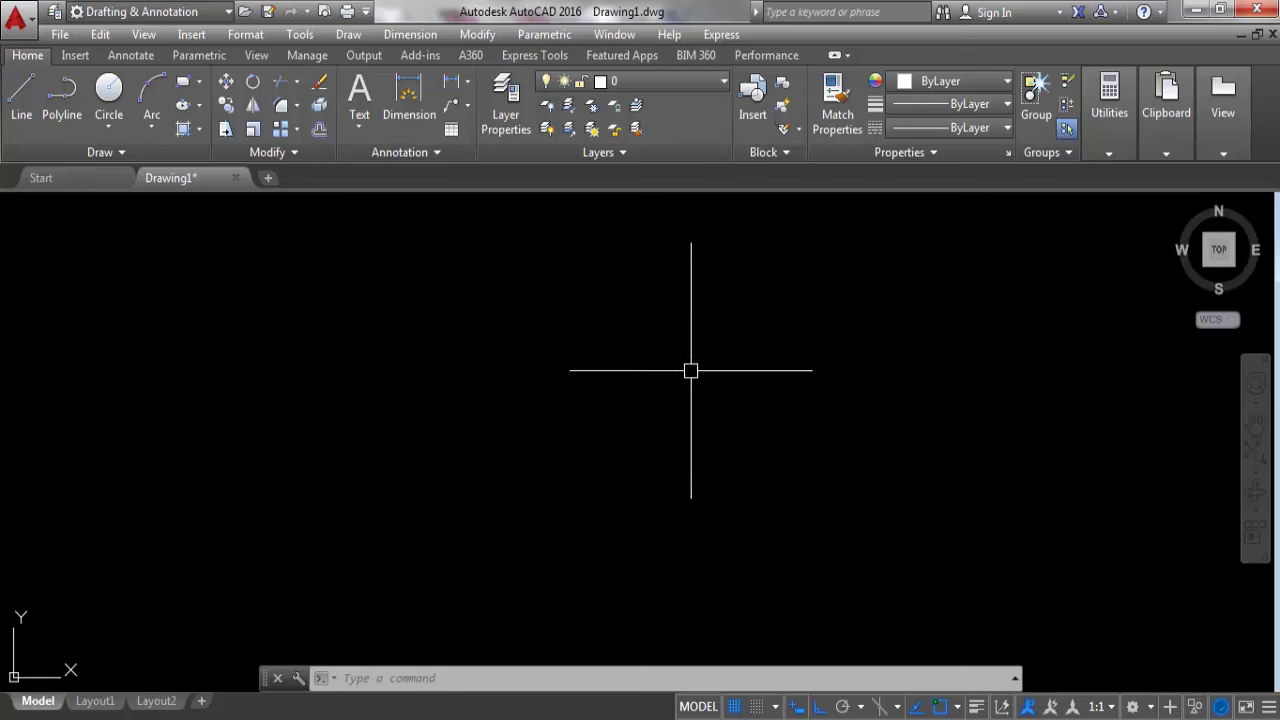
type("Z")
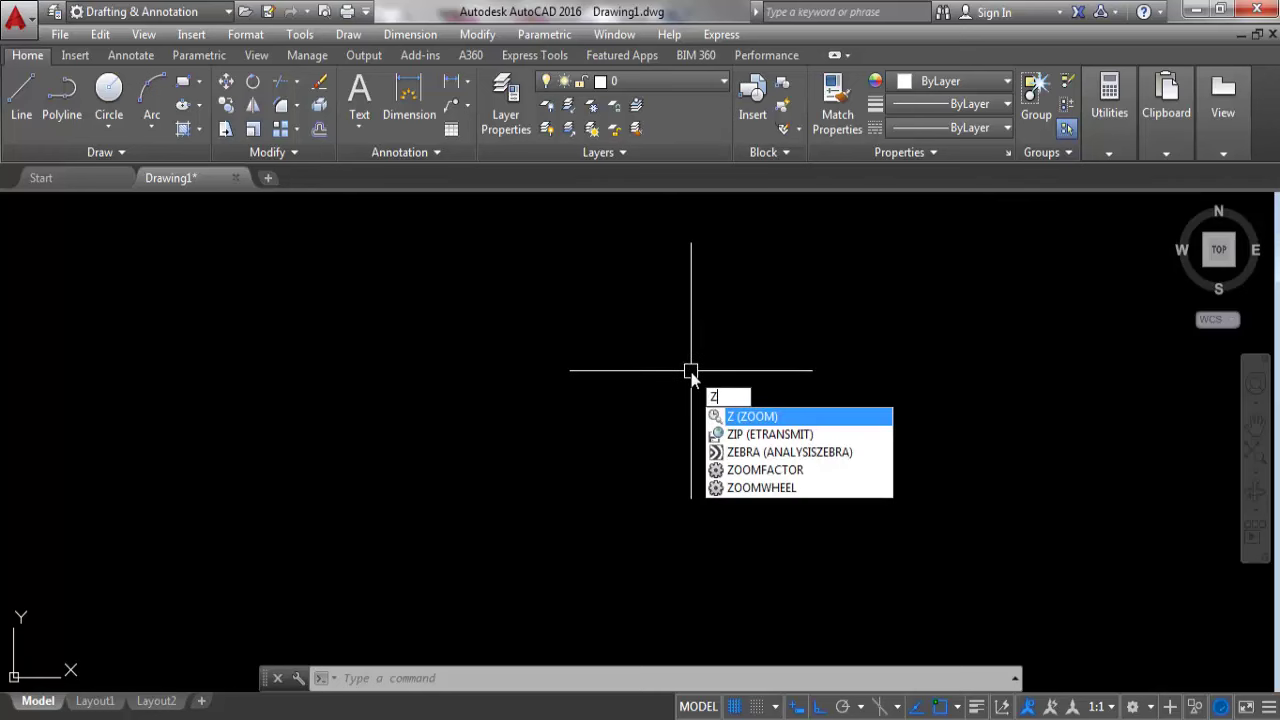
key("Return")
type("a")
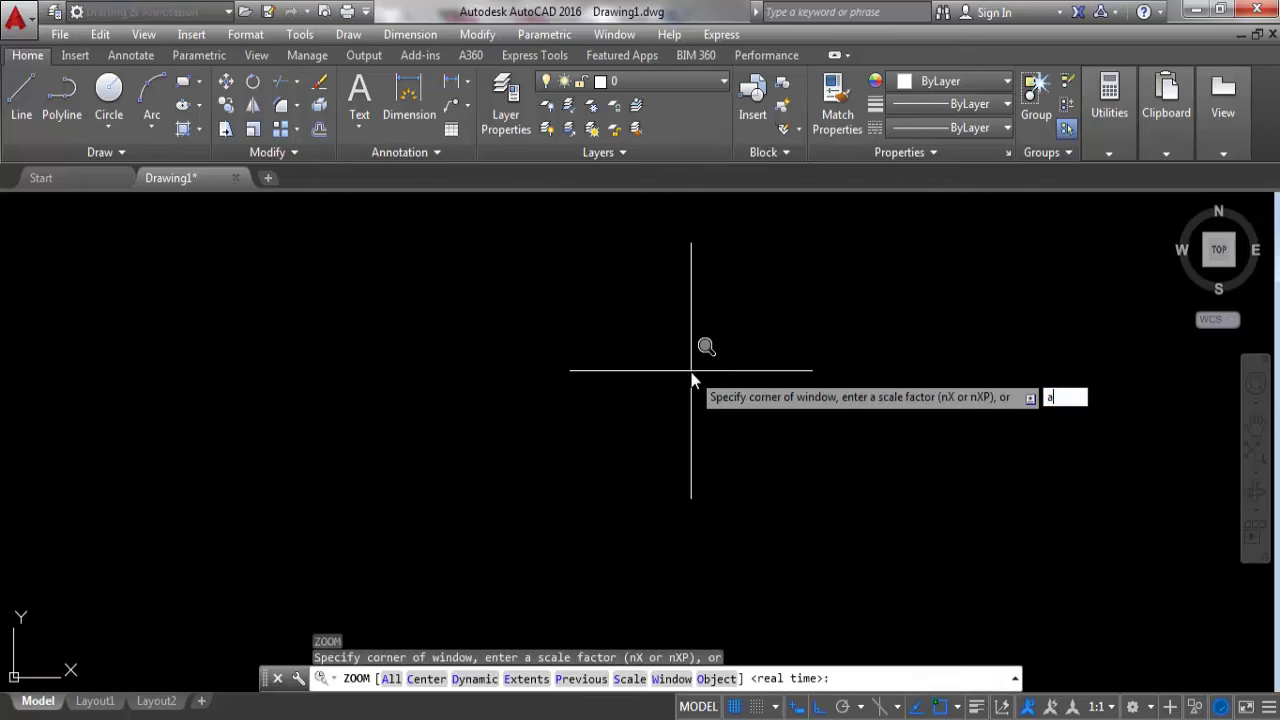
key("Return")
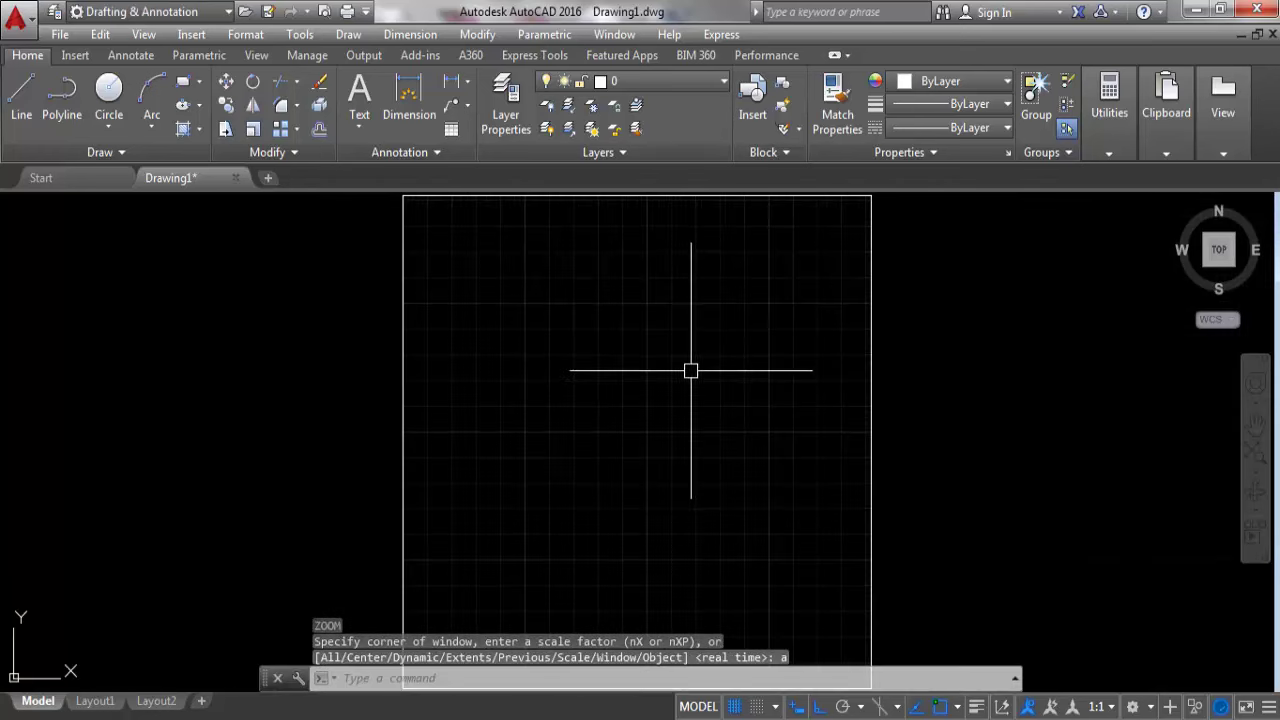
scroll(526, 291, "down", 2)
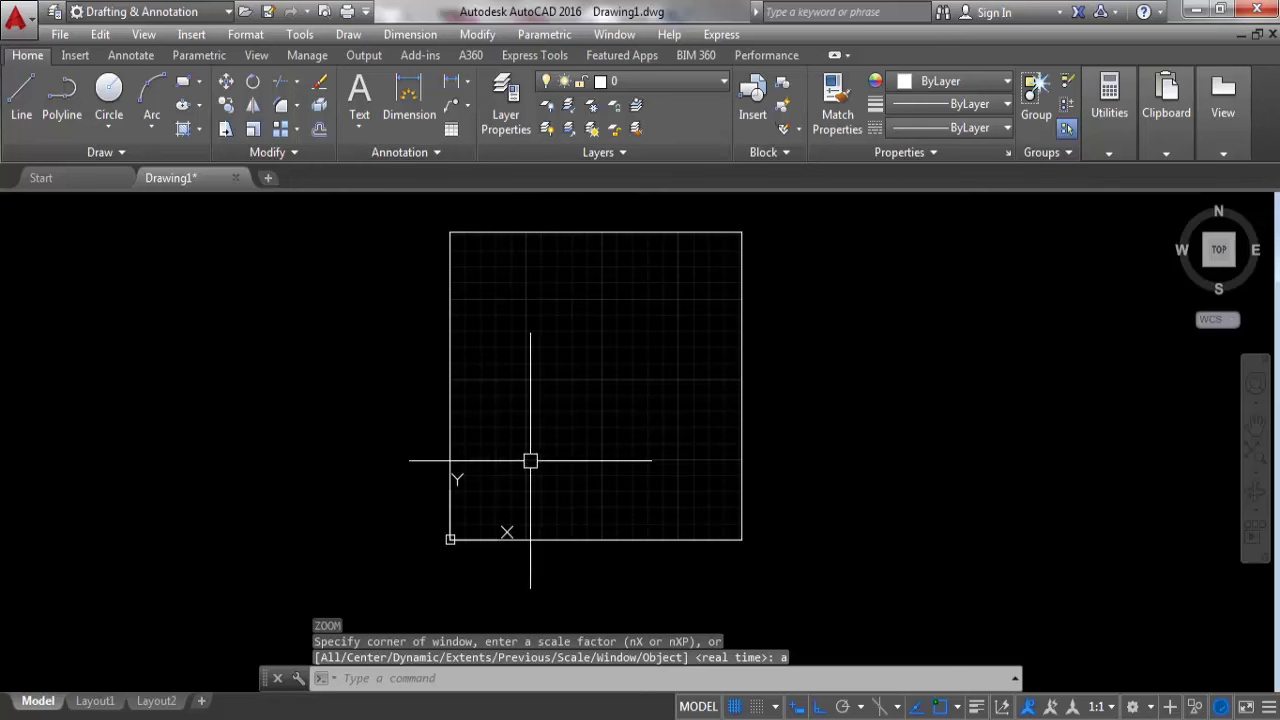
scroll(706, 246, "up", 2)
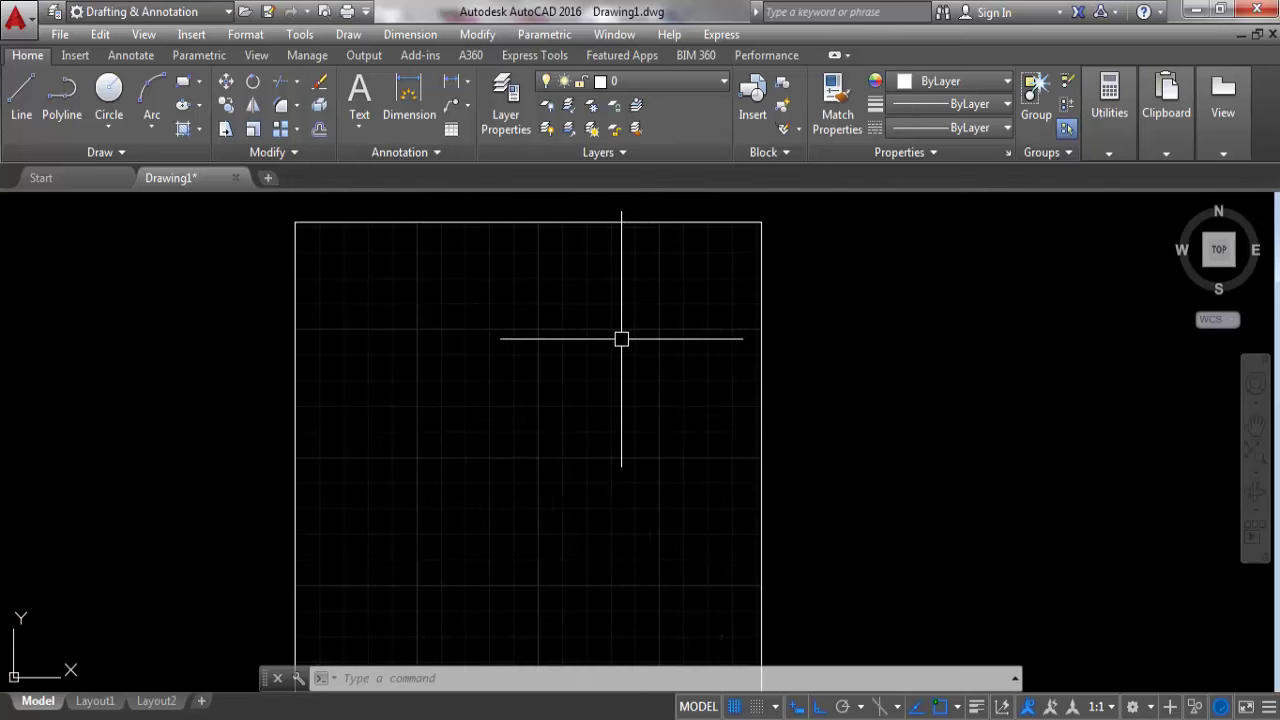
scroll(634, 338, "down", 2)
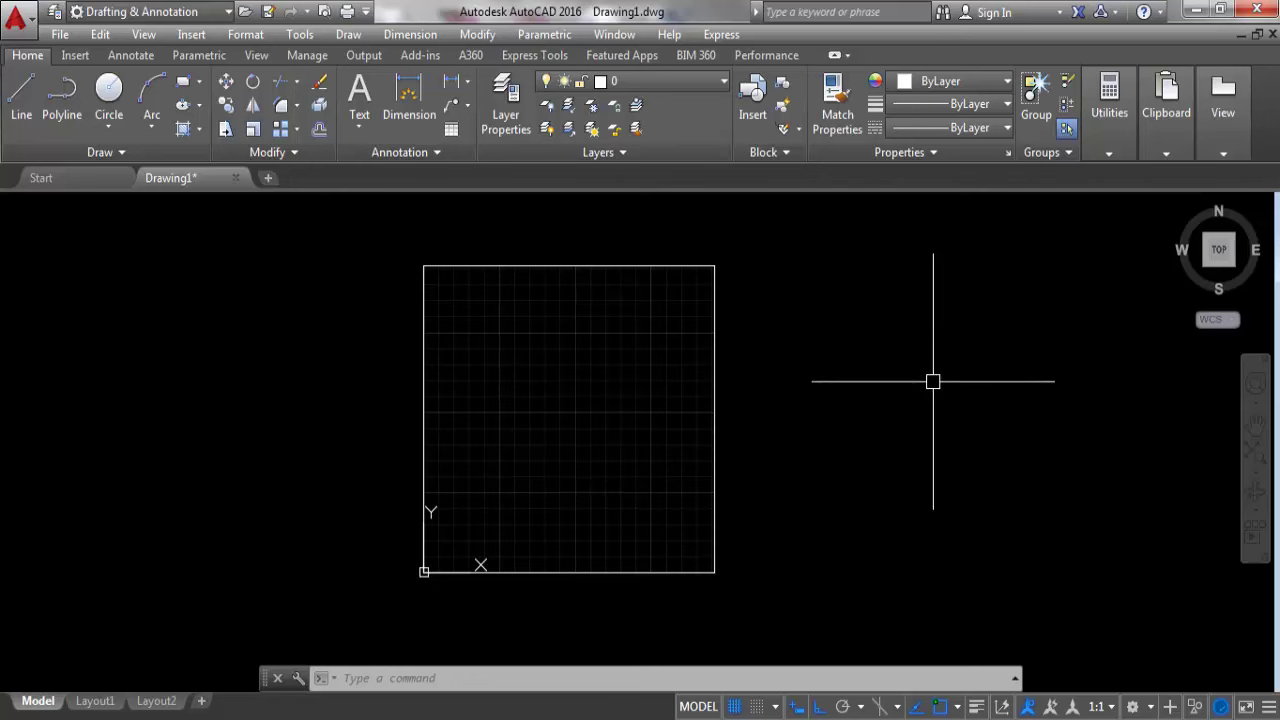
scroll(715, 403, "up", 2)
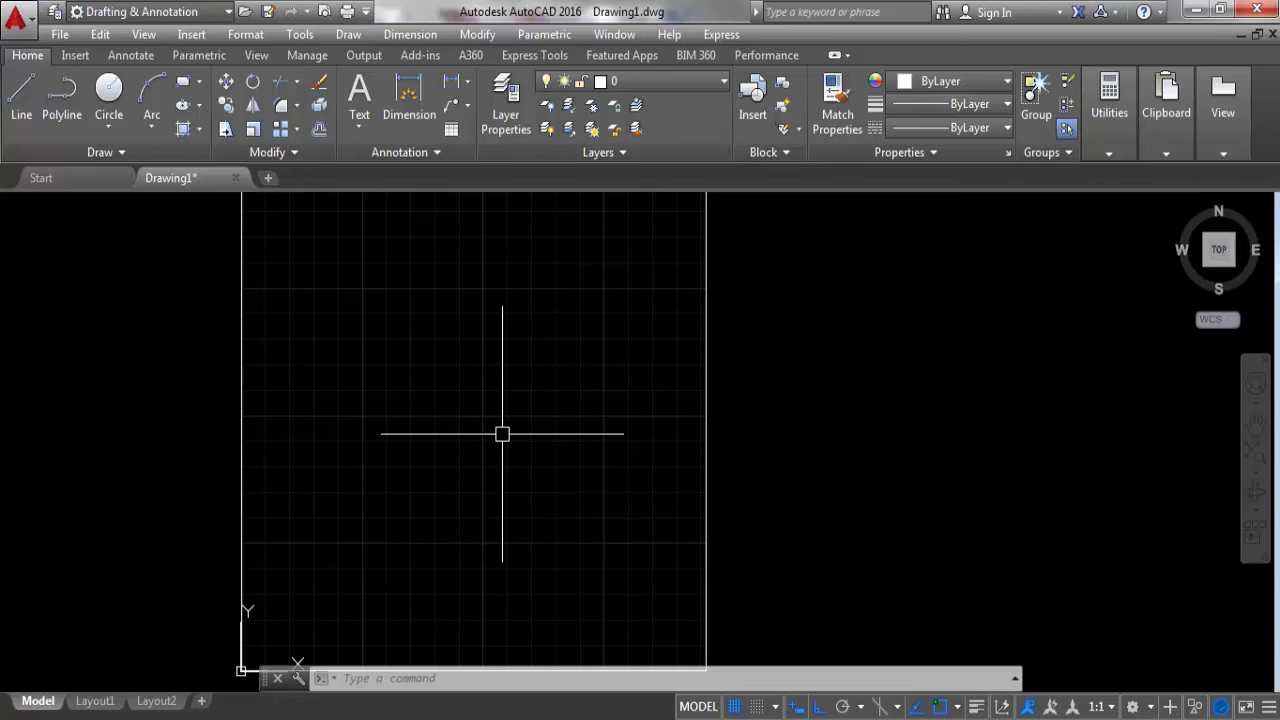
Step: Close the ribbon with the RIBBONCLOSE command picked from autocomplete
type("RI")
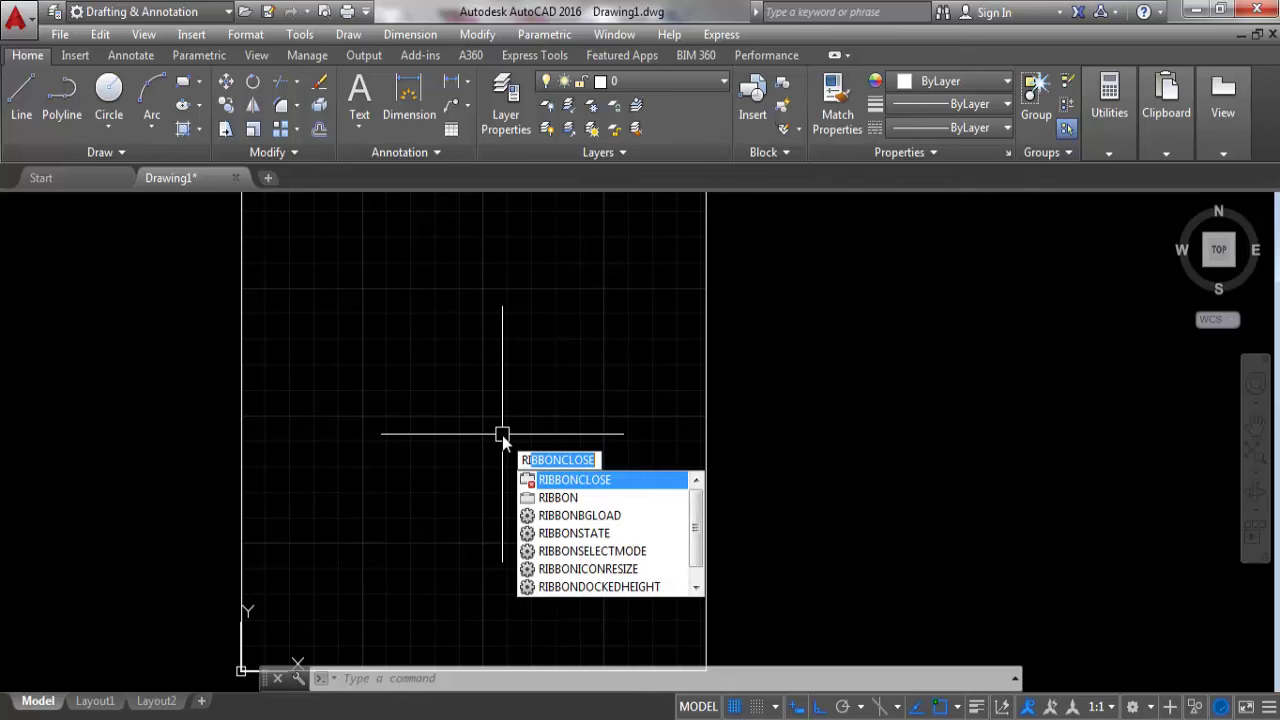
type("BB")
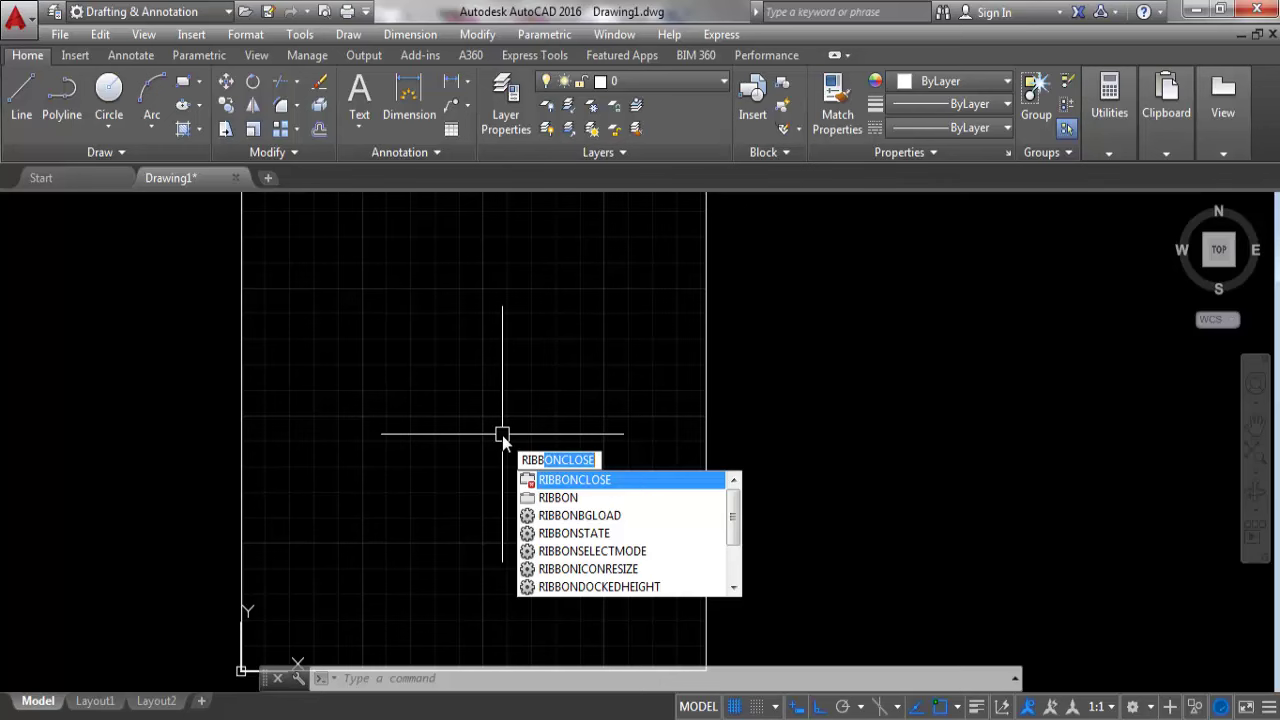
left_click(590, 482)
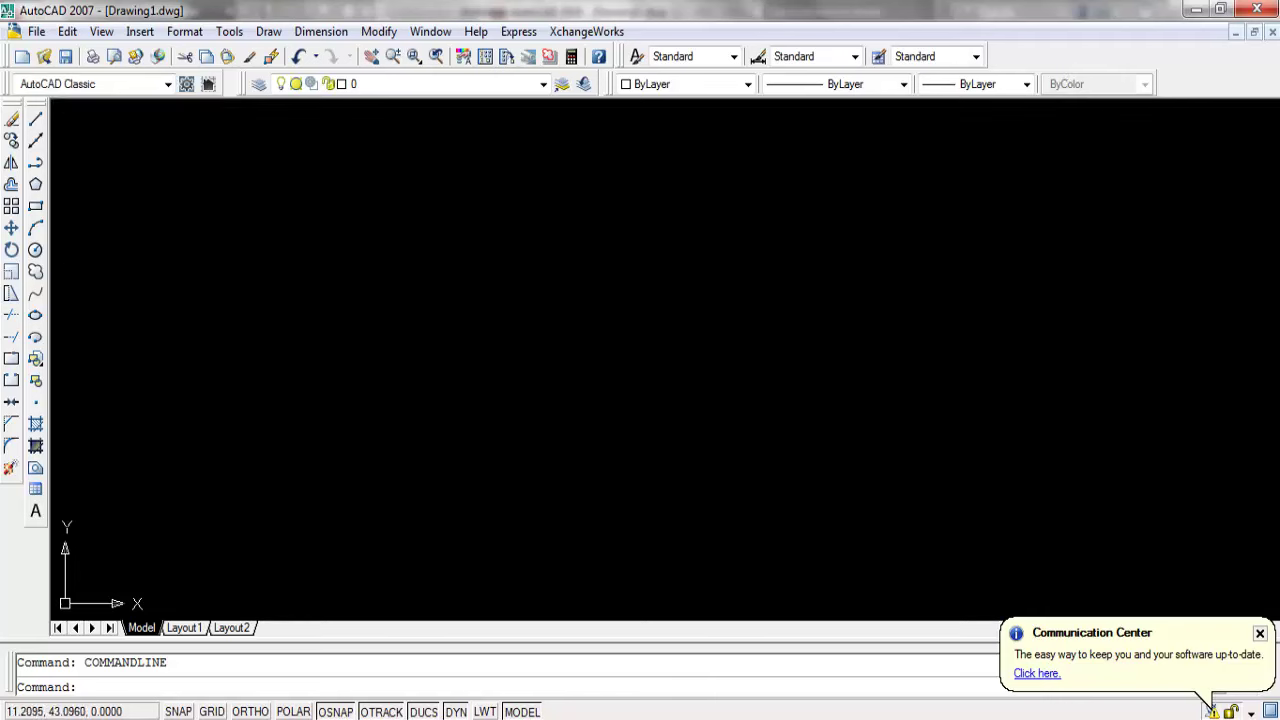
Step: Drag the Draw and Modify toolbars off the left dock so they float
mouse_move(36, 113)
left_mouse_down()
mouse_move(310, 158)
mouse_move(116, 171)
left_mouse_up()
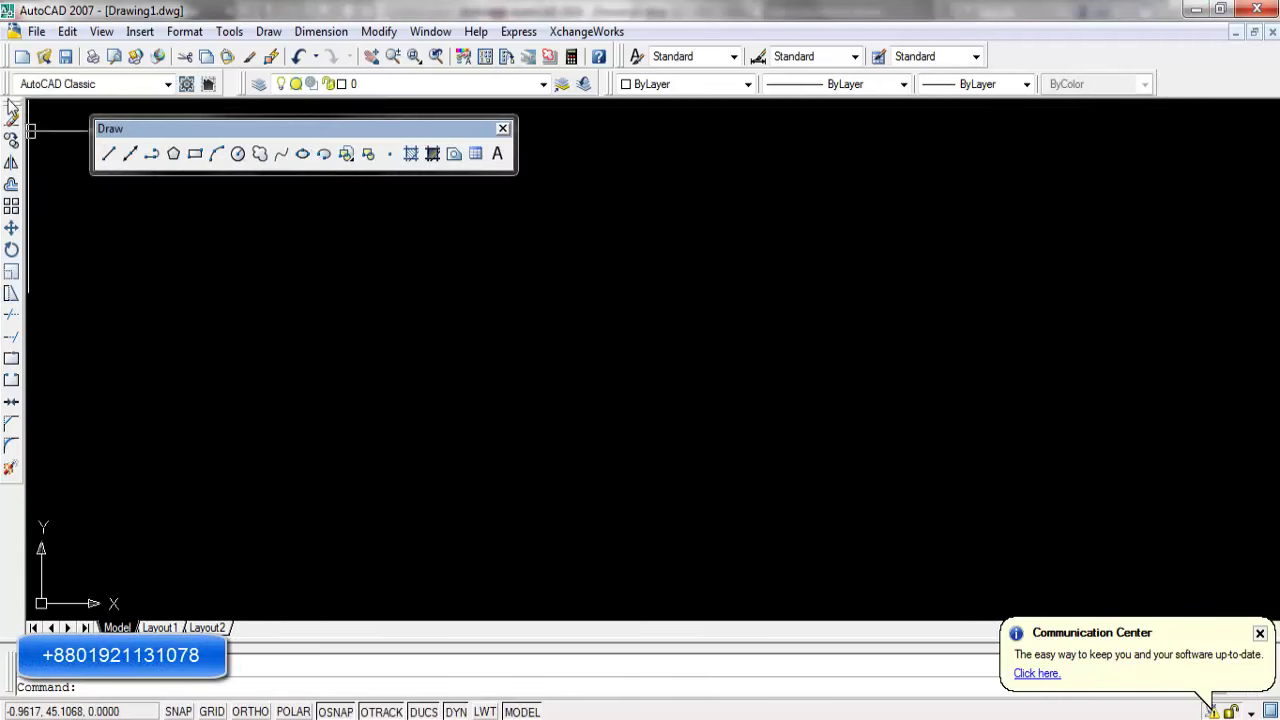
left_click_drag(325, 215, 326, 212)
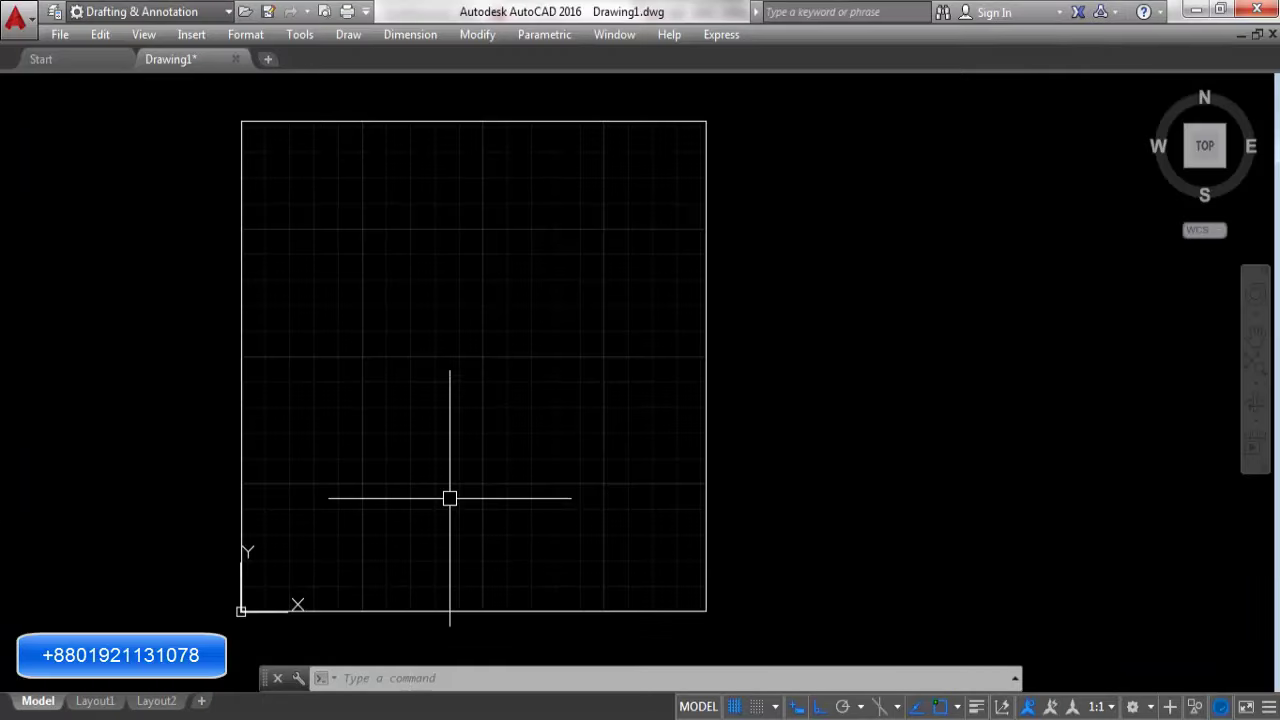
Step: Show the Modify toolbar using -TOOLBAR with toolbar name modify and the Show option
type("-T")
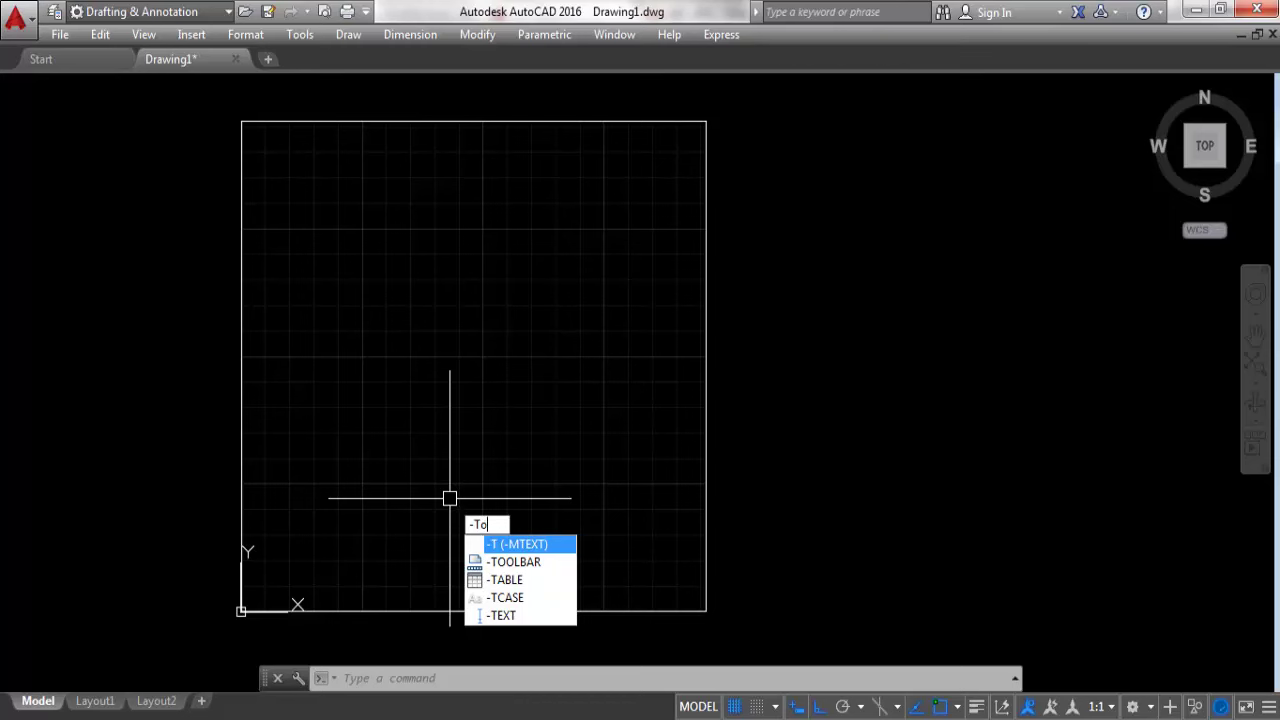
type("o")
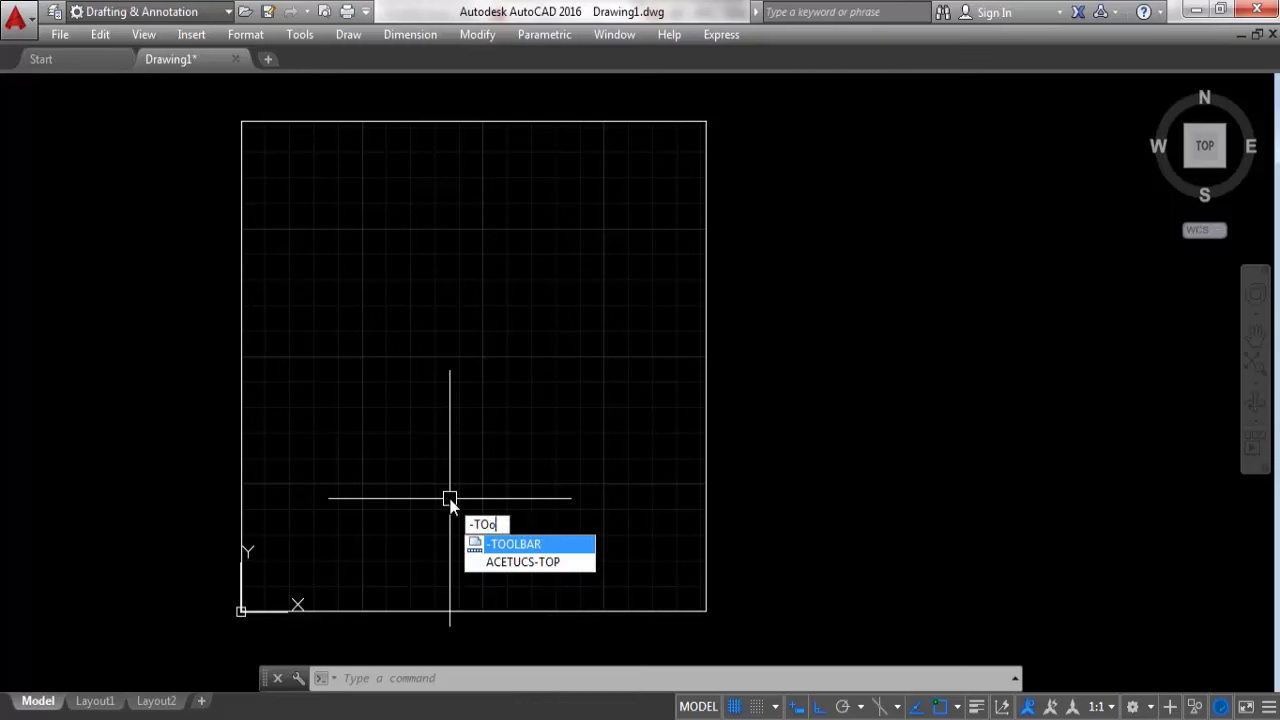
type("l")
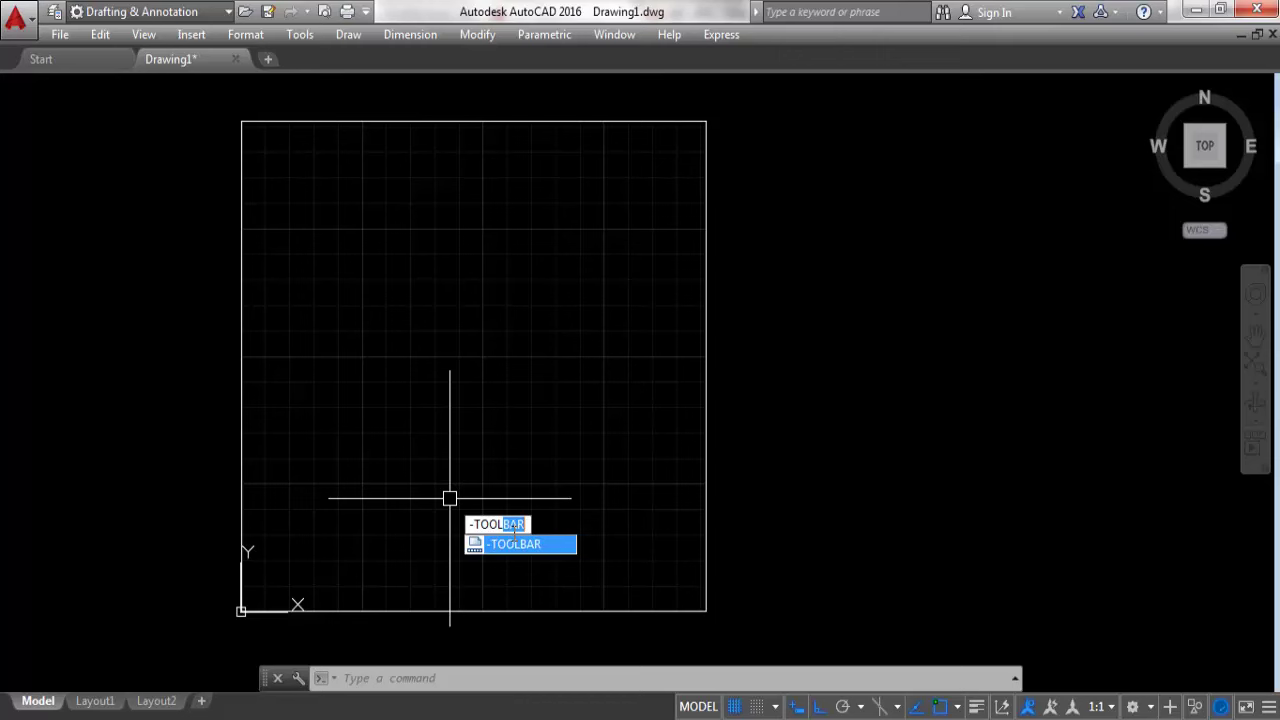
key("Return")
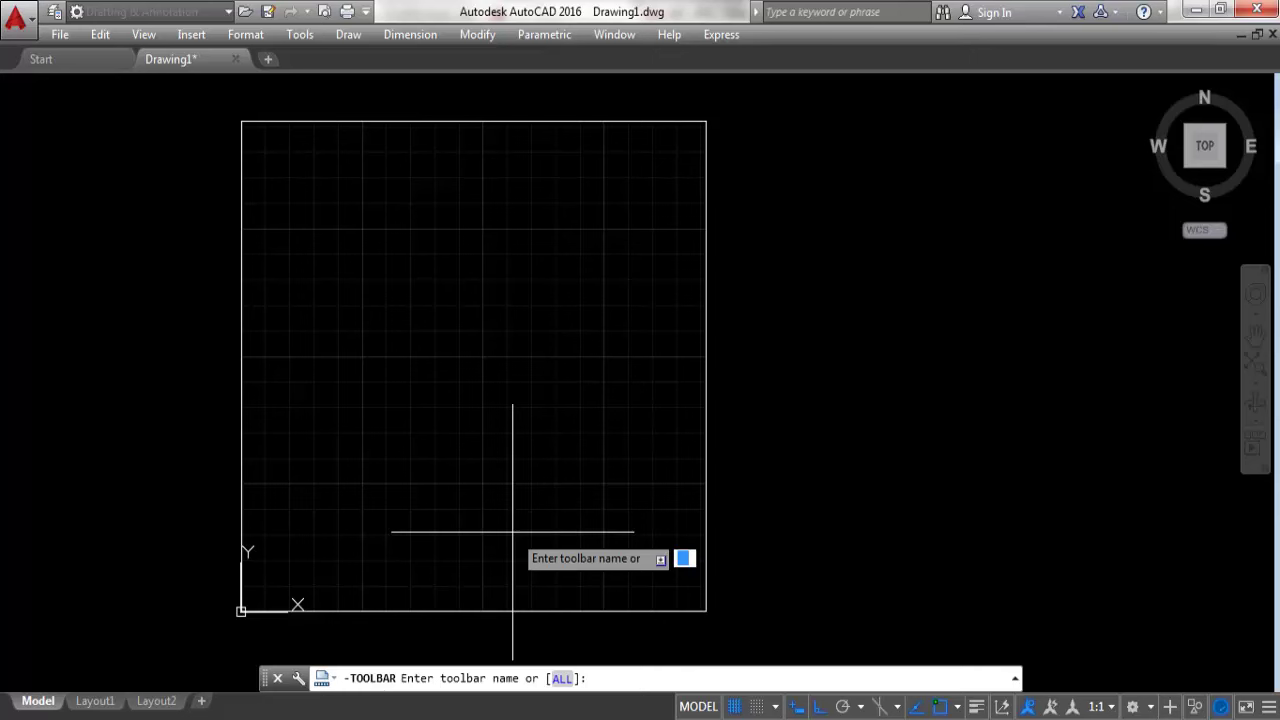
type("m")
type("odify")
key("Return")
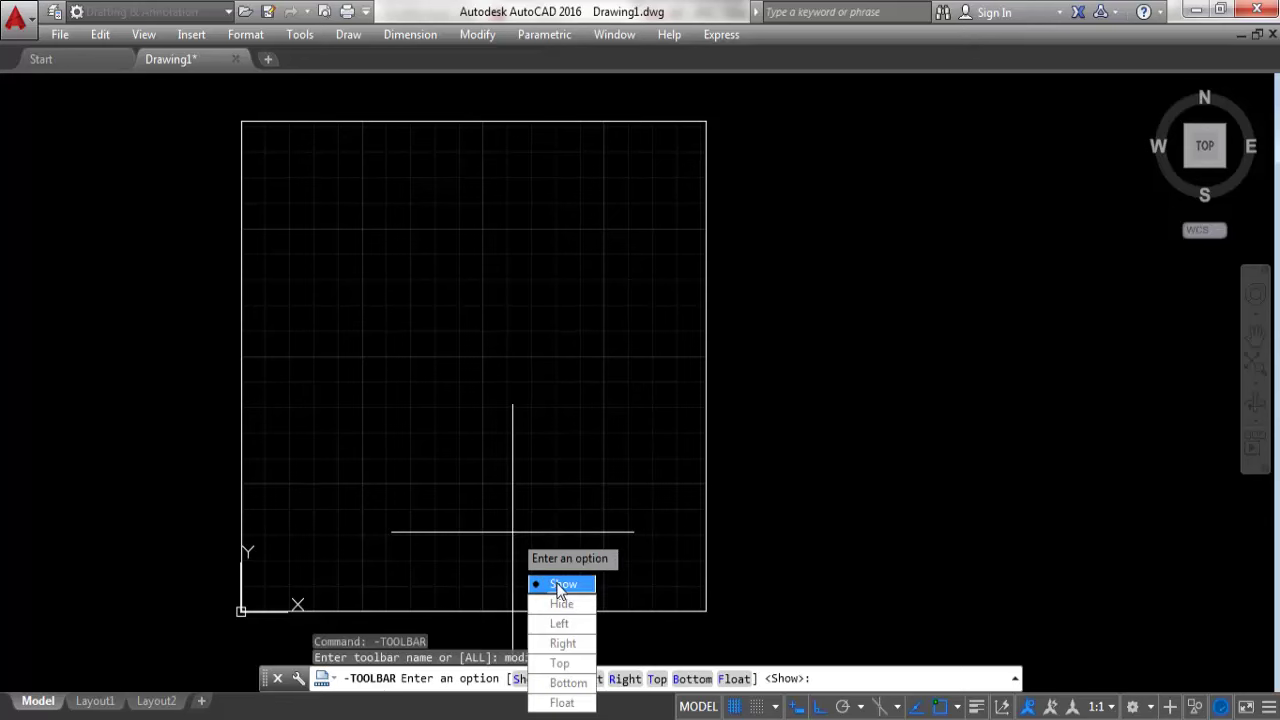
left_click(563, 584)
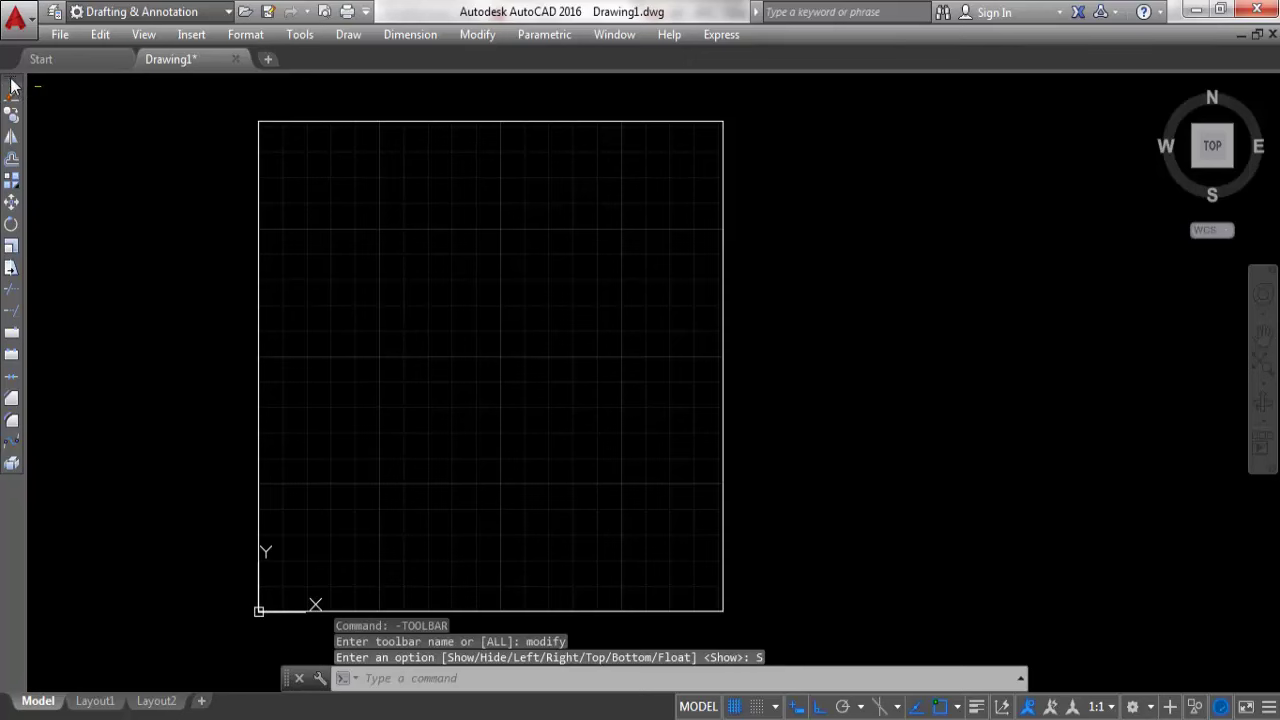
Step: Float the Modify toolbar over the drawing and right-click it for the toolbar list
left_click_drag(13, 87, 12, 130)
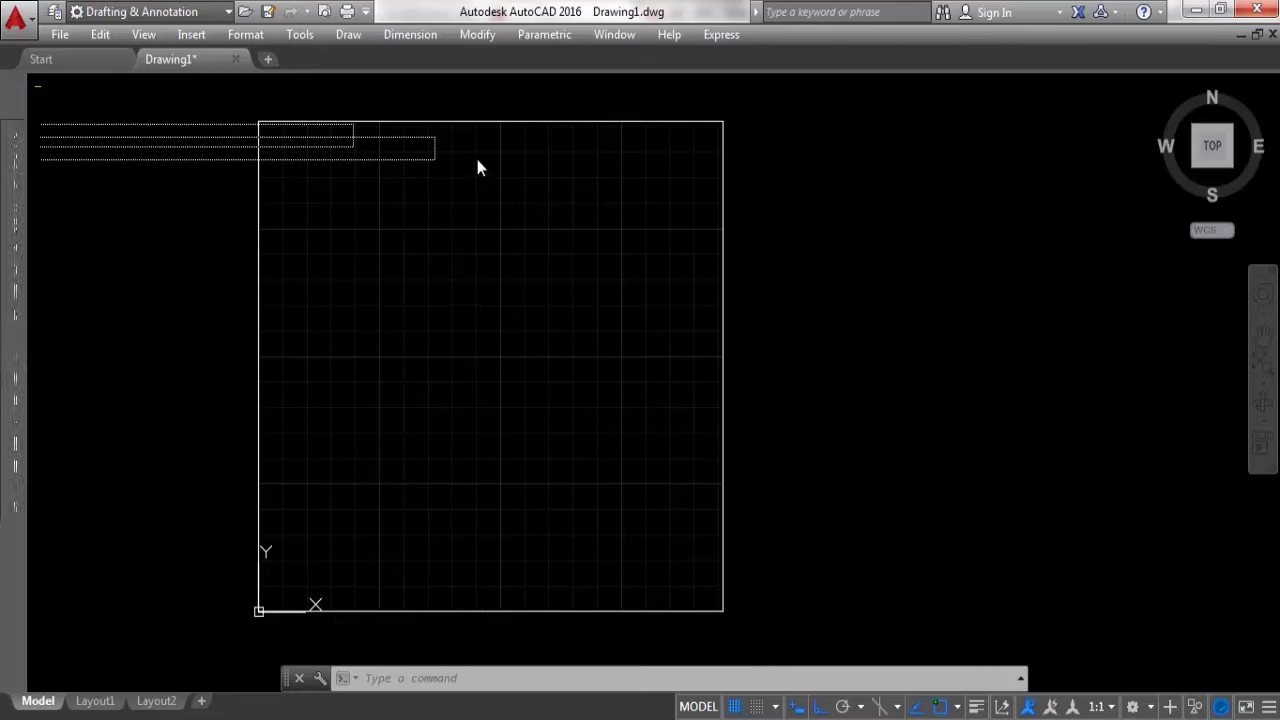
left_click_drag(477, 167, 480, 166)
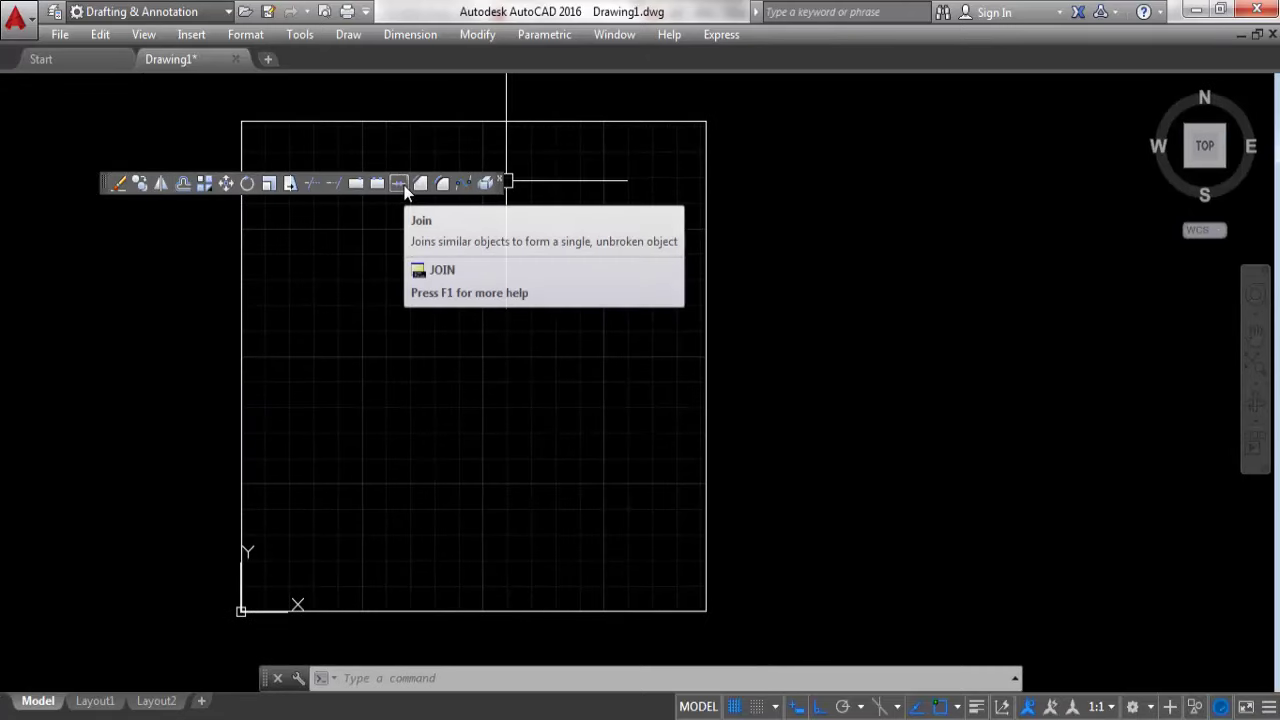
right_click(309, 183)
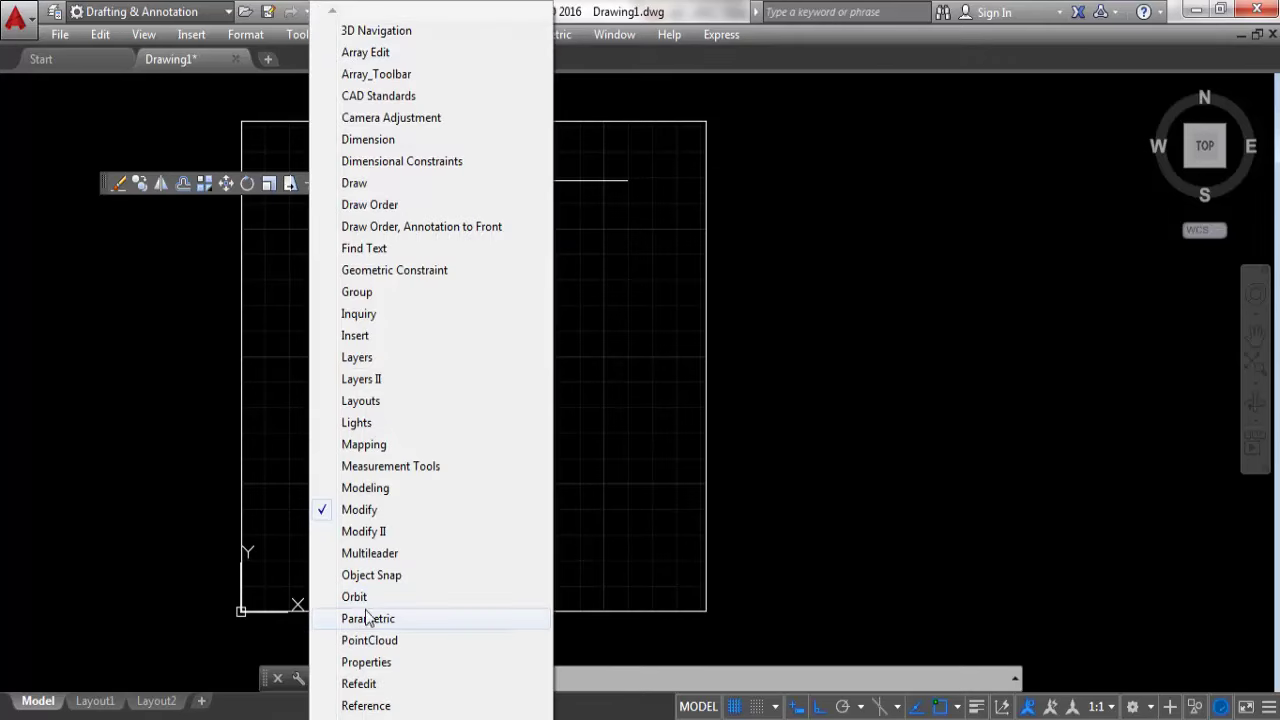
Step: Turn on the Layers, Draw and Layouts toolbars from the toolbar list
left_click(357, 360)
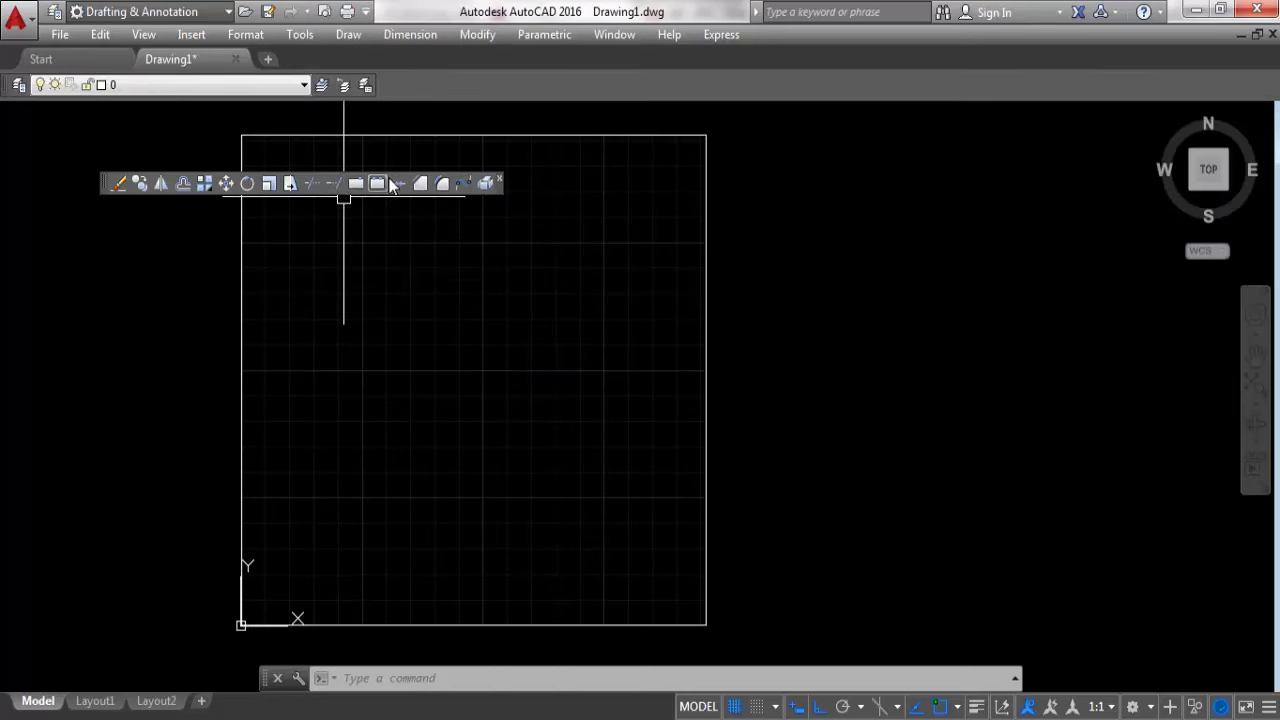
right_click(389, 184)
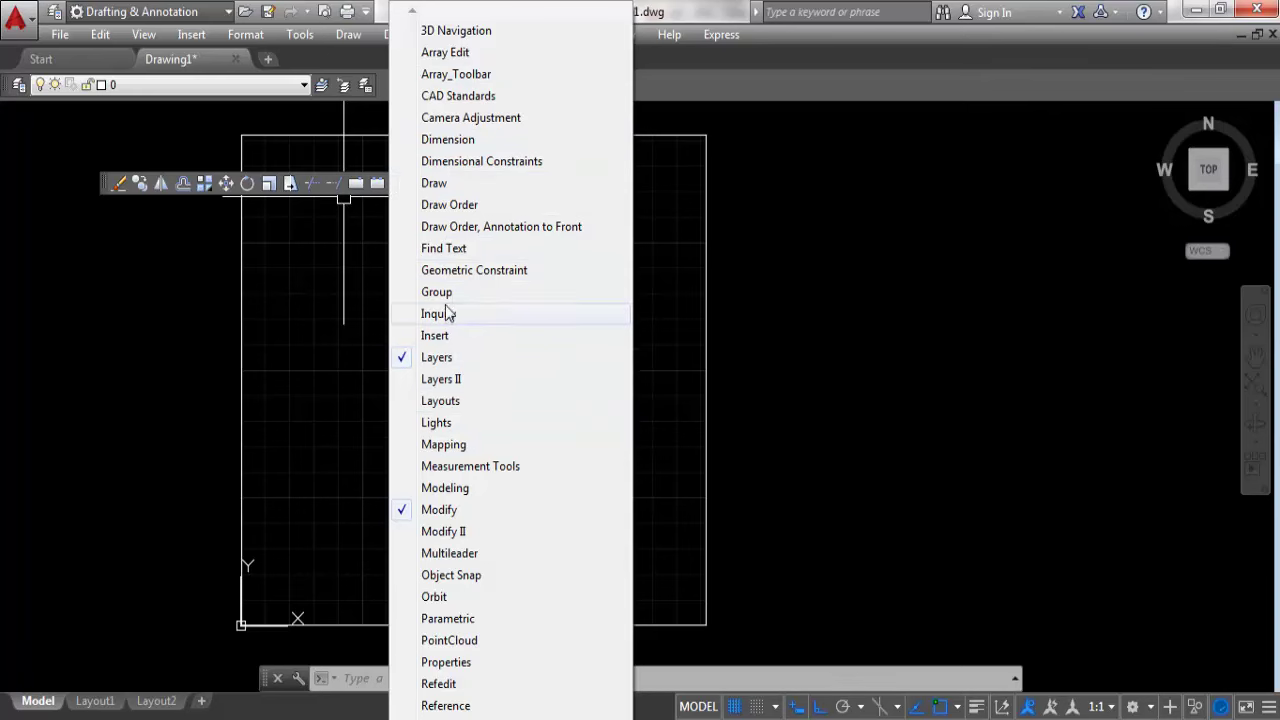
left_click(434, 184)
right_click(391, 194)
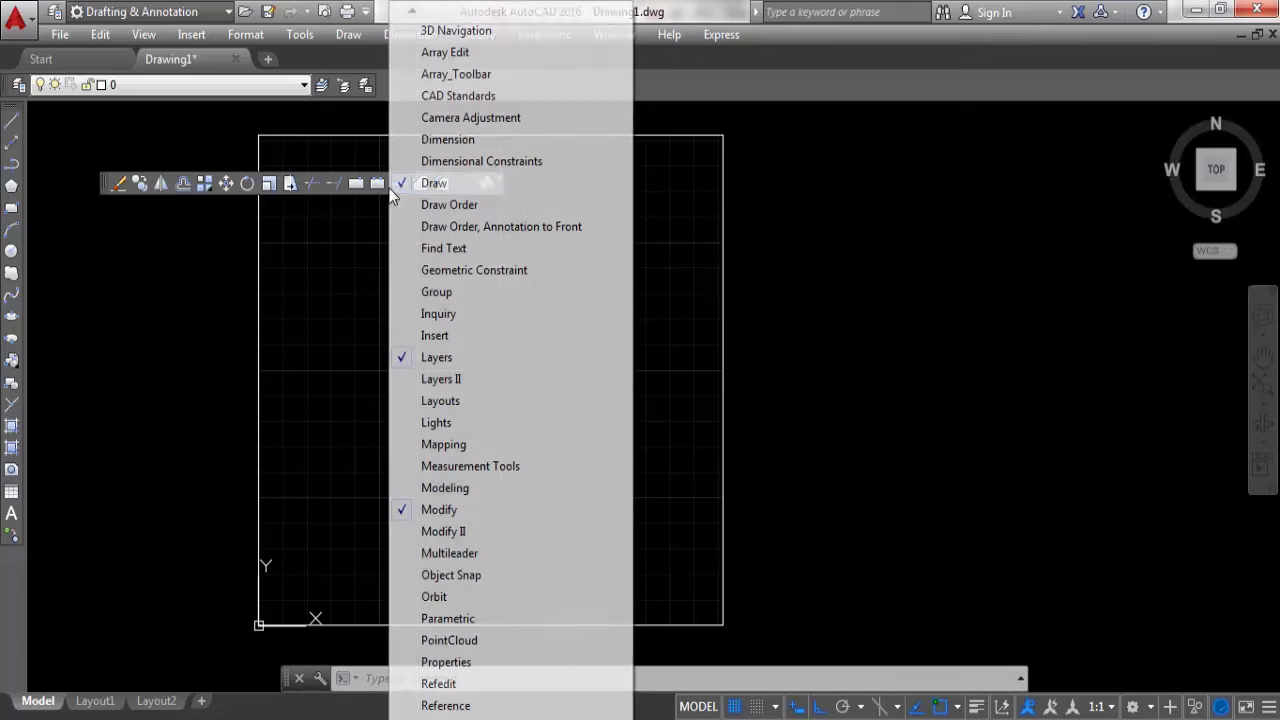
left_click(441, 401)
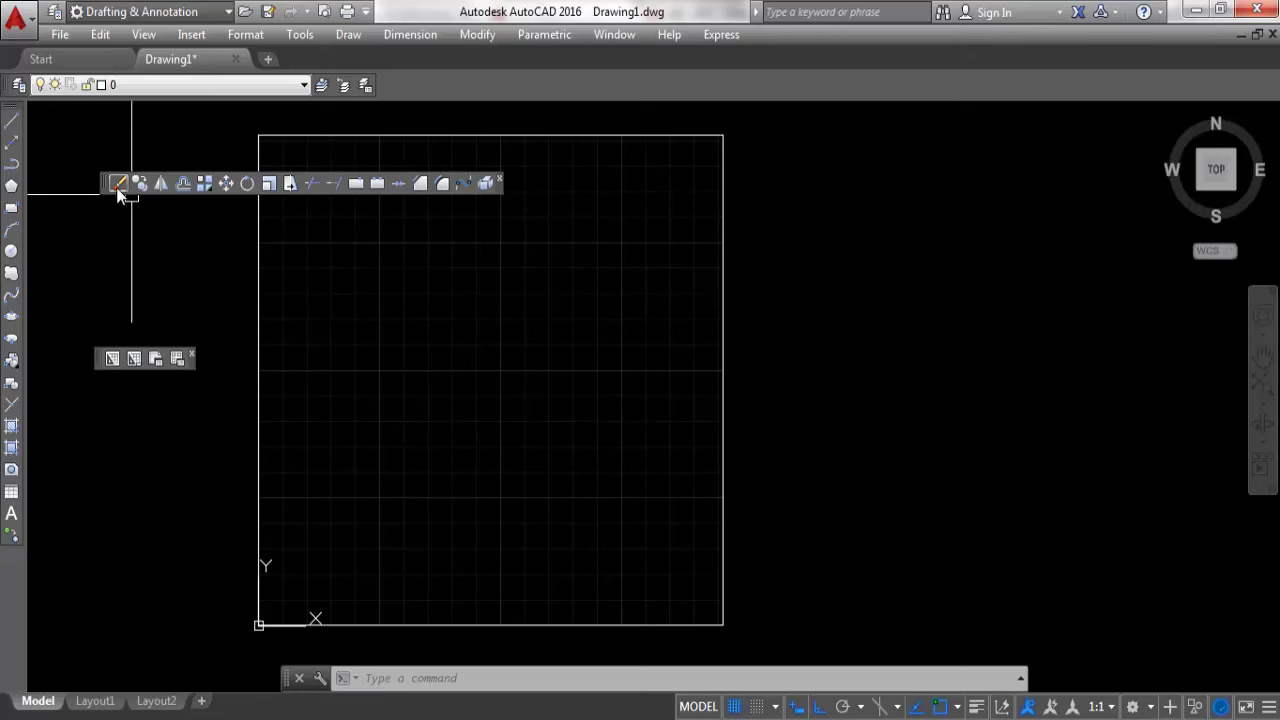
Step: Dock Modify beside Draw, then turn on Properties and dock it beside the layer controls
left_click_drag(106, 190, 106, 190)
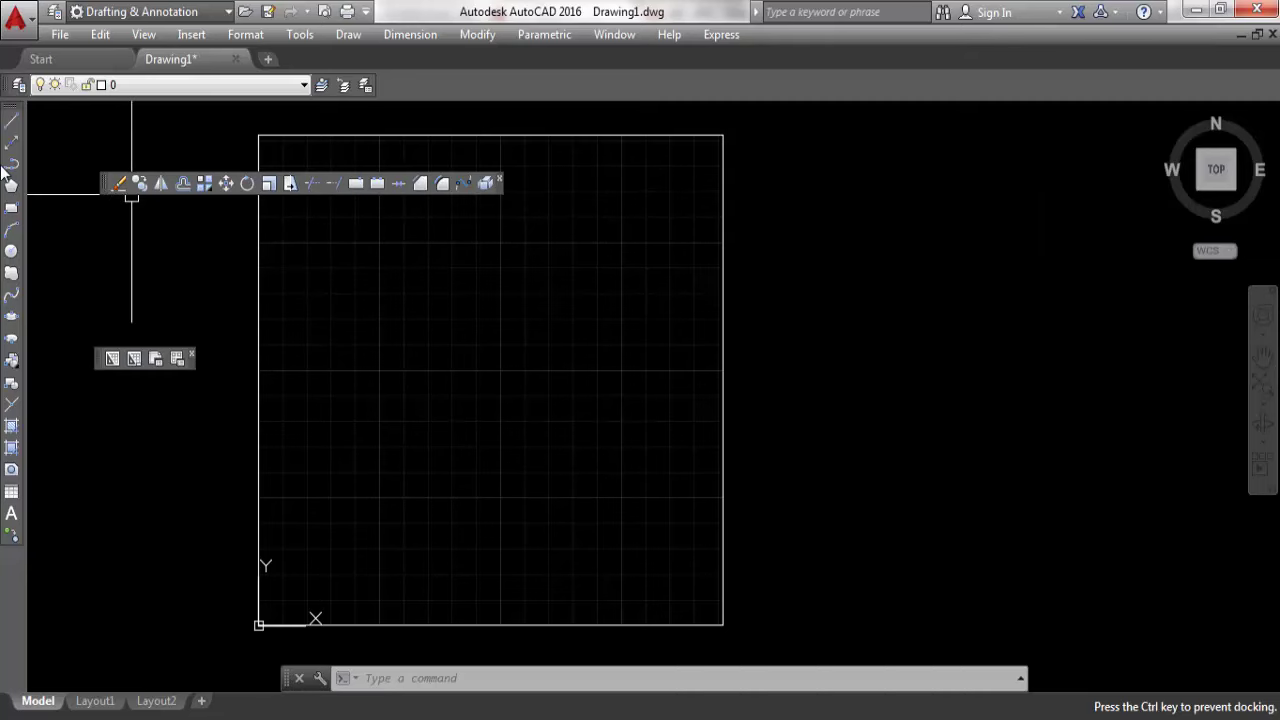
left_click_drag(5, 172, 5, 175)
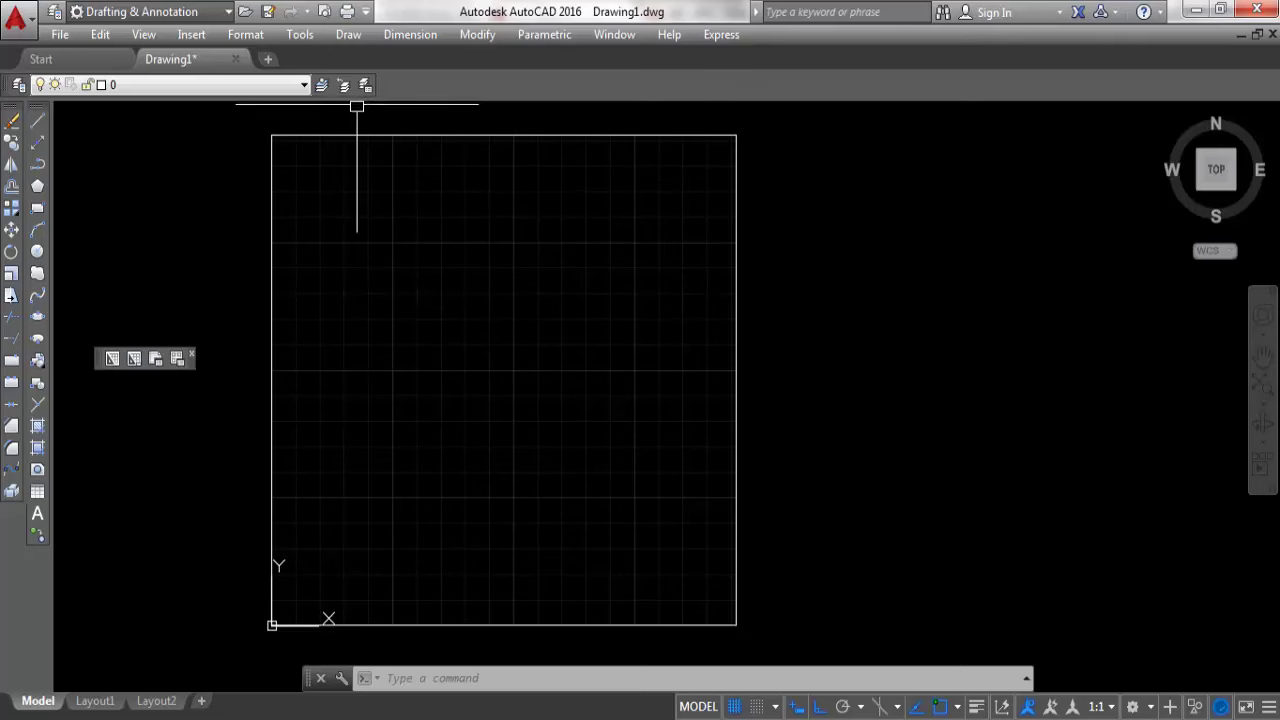
right_click(16, 182)
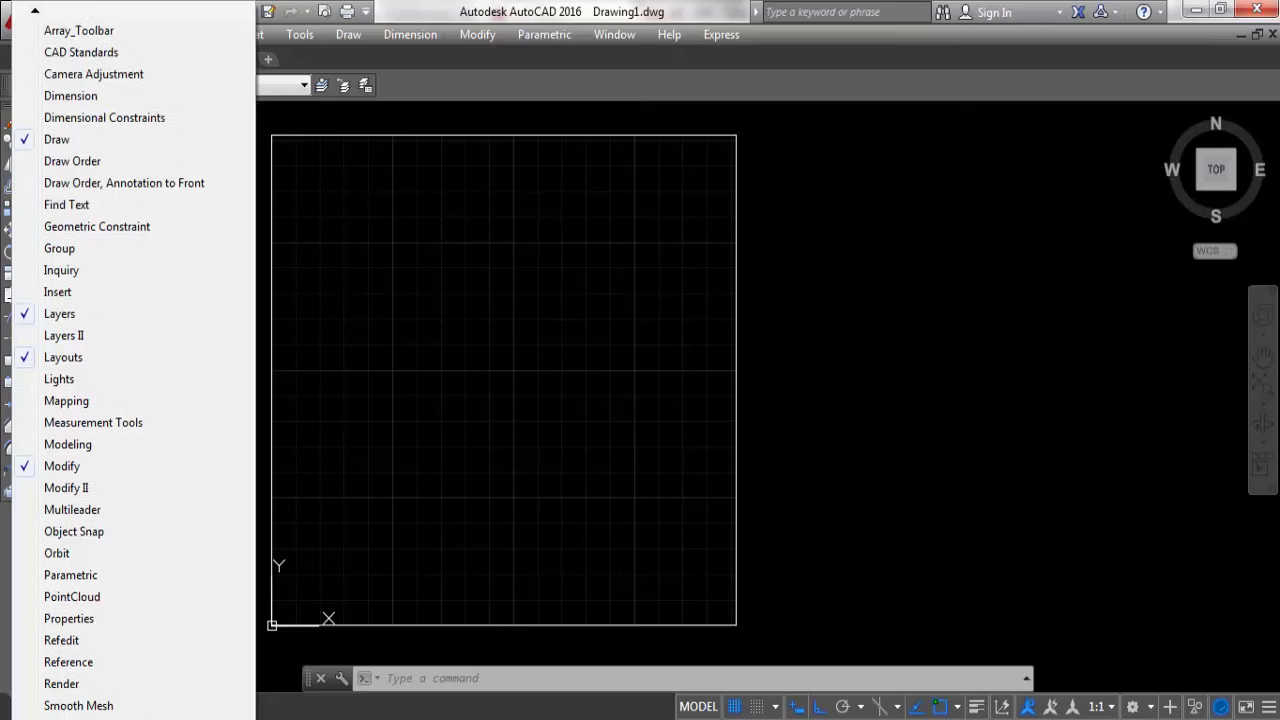
left_click(80, 183)
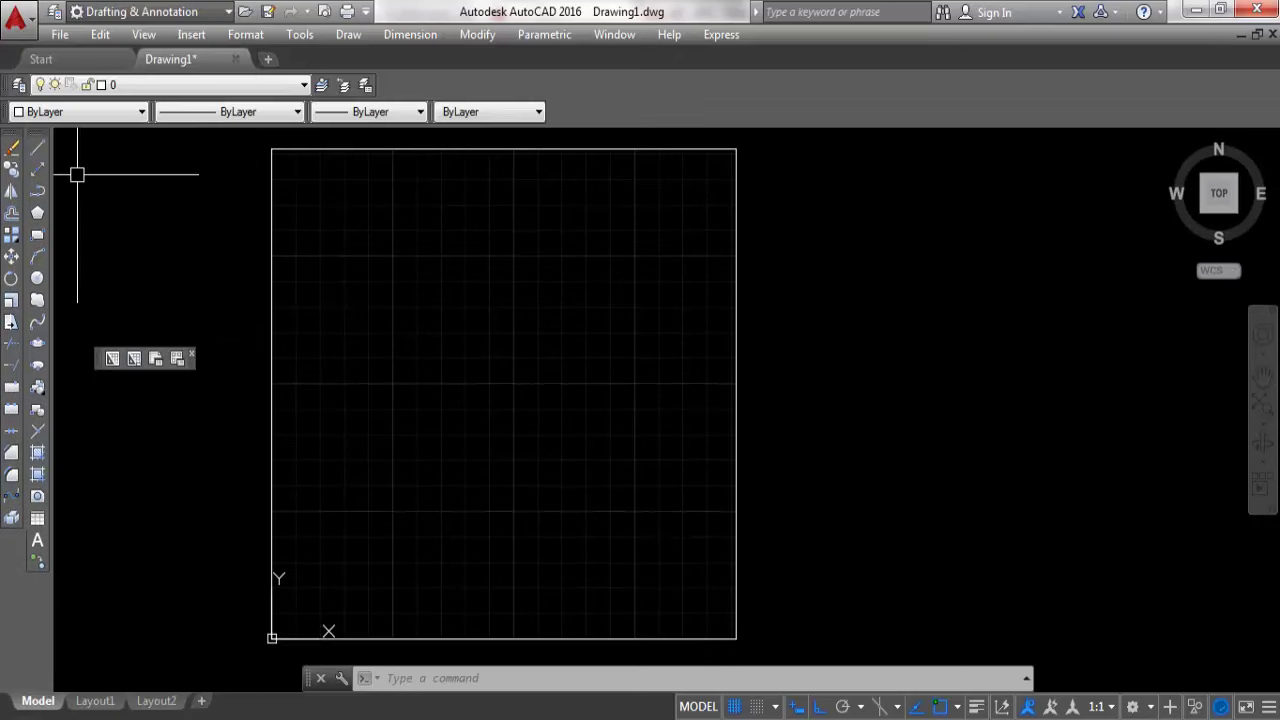
left_click_drag(10, 115, 58, 115)
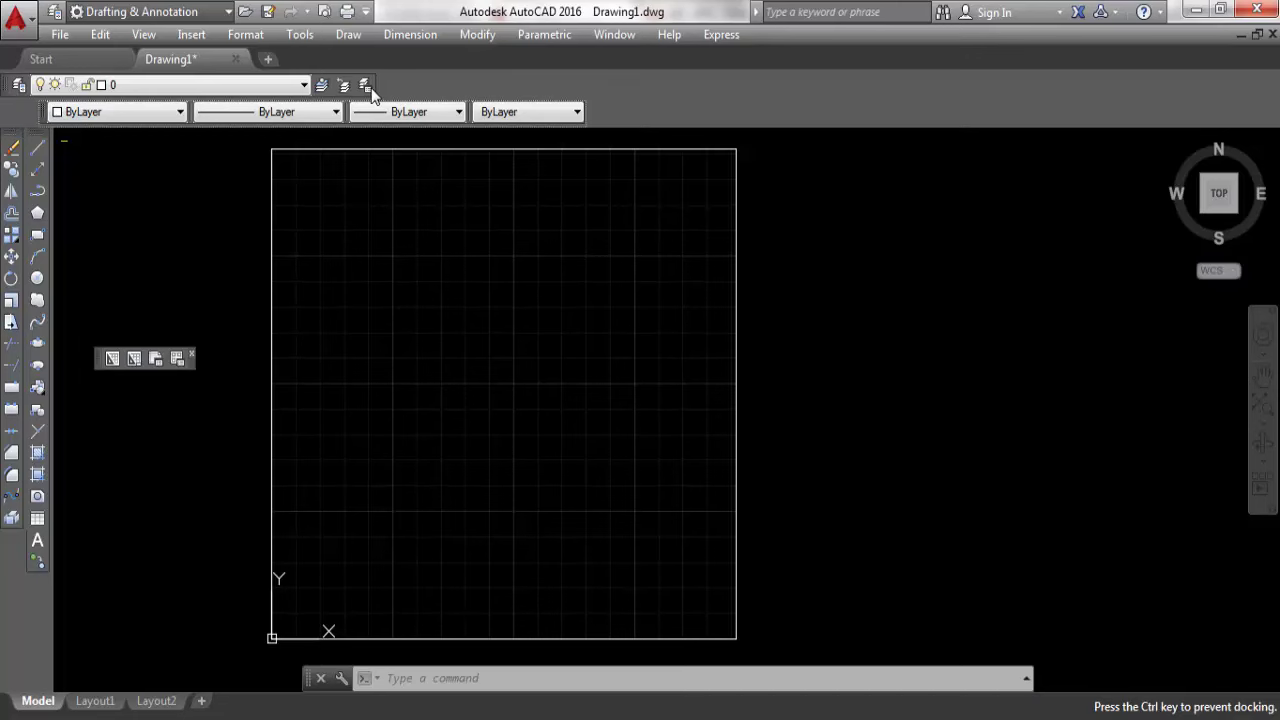
mouse_move(58, 115)
left_mouse_down()
mouse_move(419, 87)
mouse_move(399, 92)
left_mouse_up()
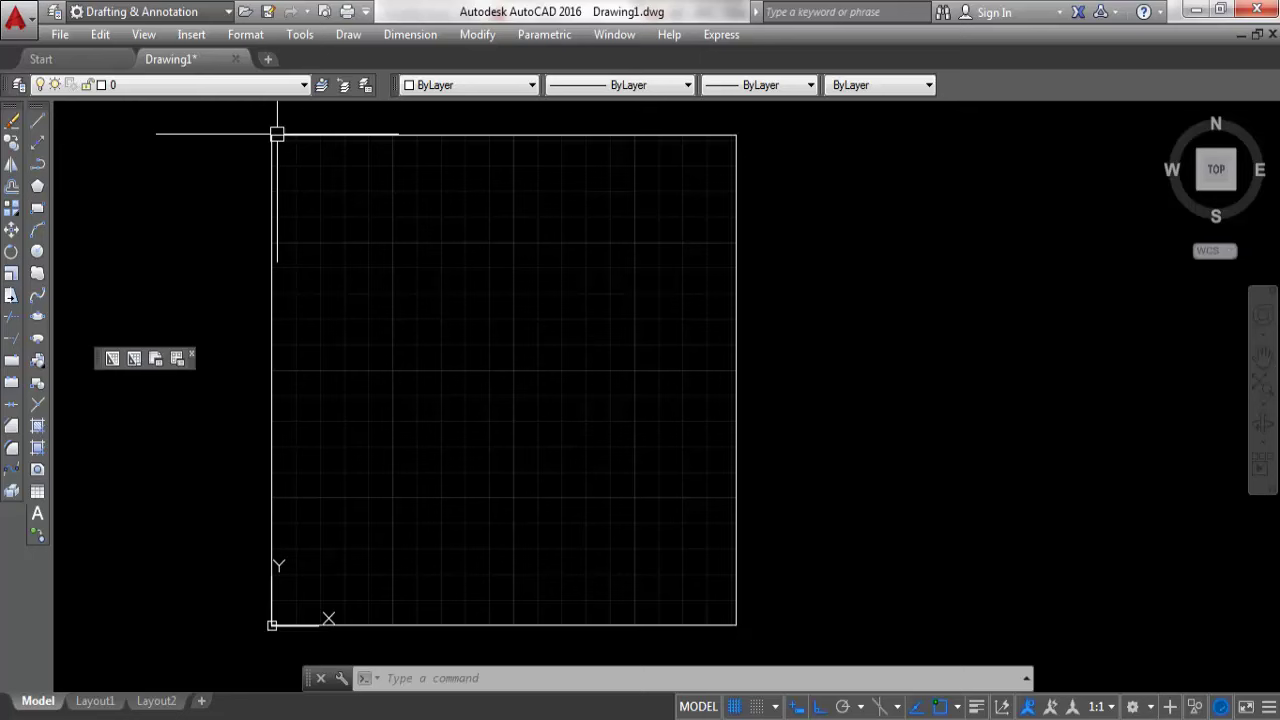
Step: Draw one horizontal line across the upper half of the grid square, then end the command
left_click(37, 119)
left_click(390, 327)
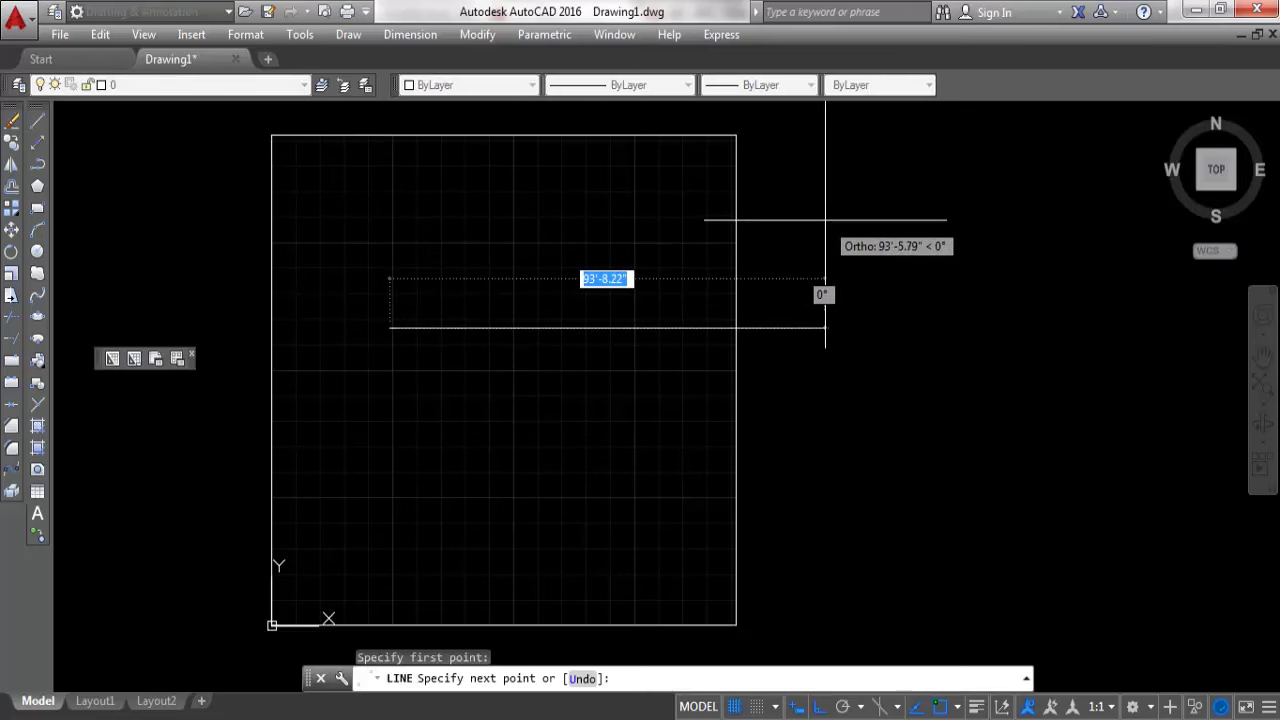
left_click(779, 327)
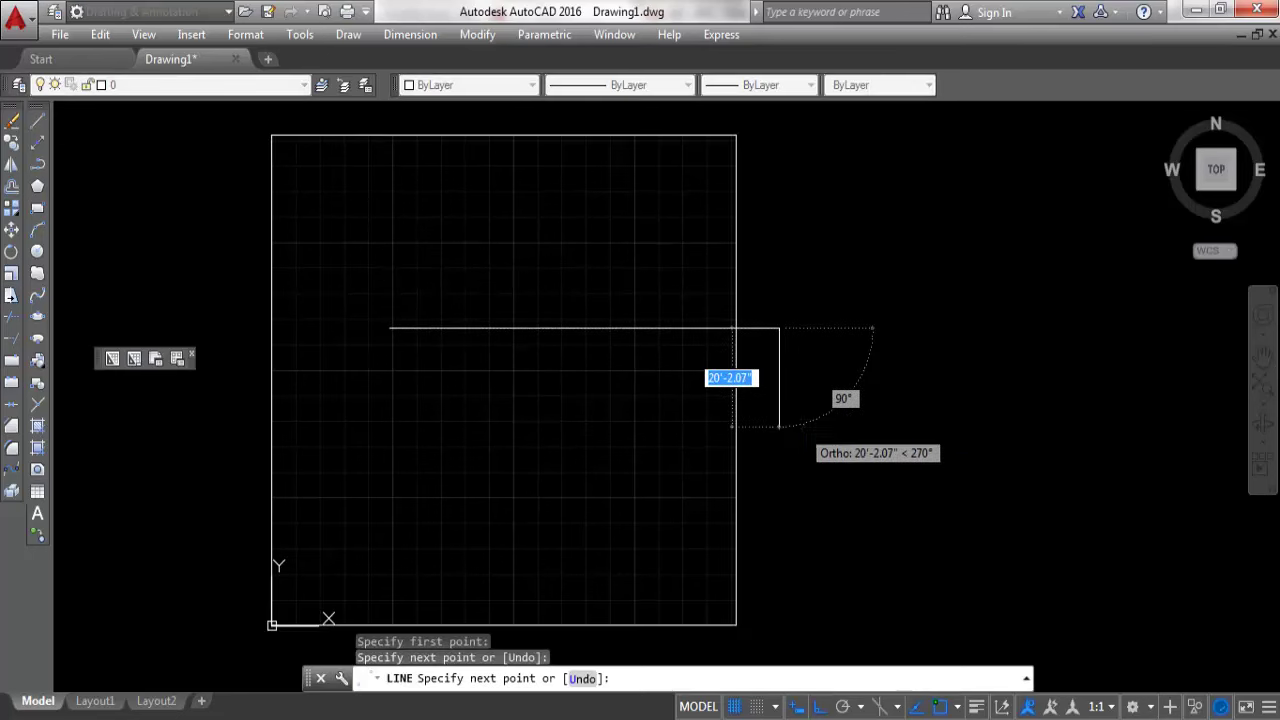
right_click(802, 428)
left_click(847, 442)
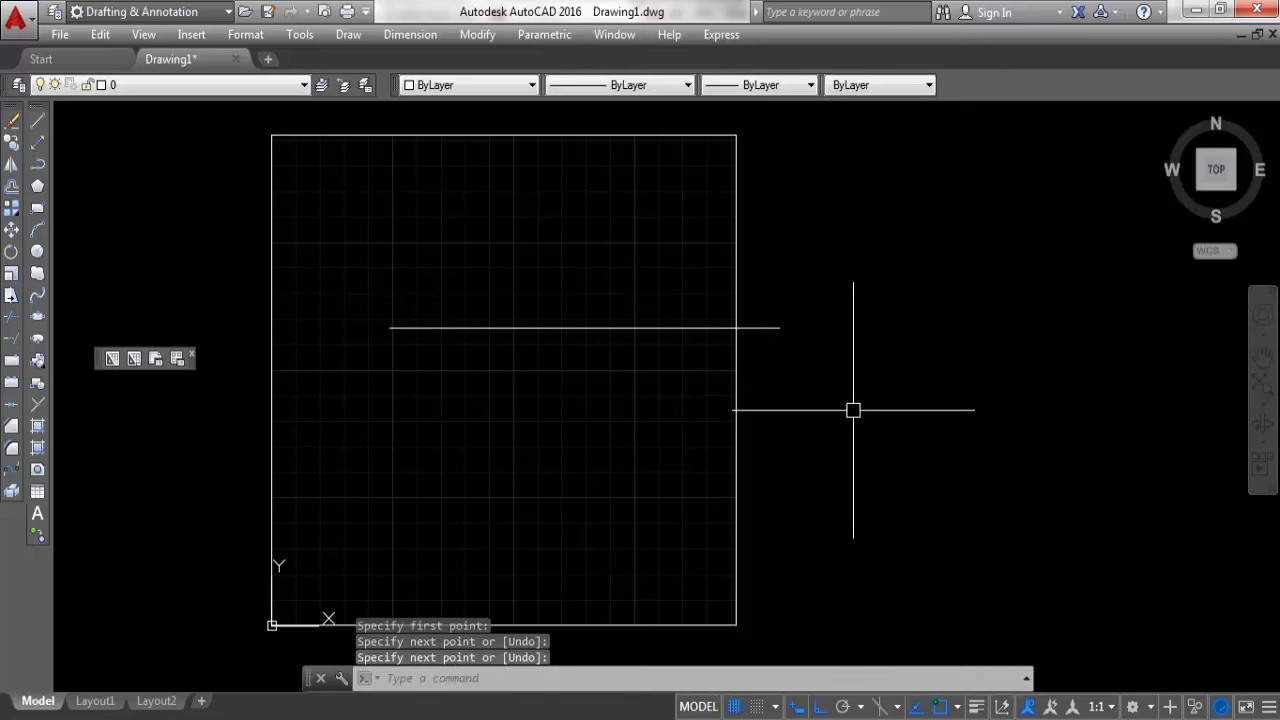